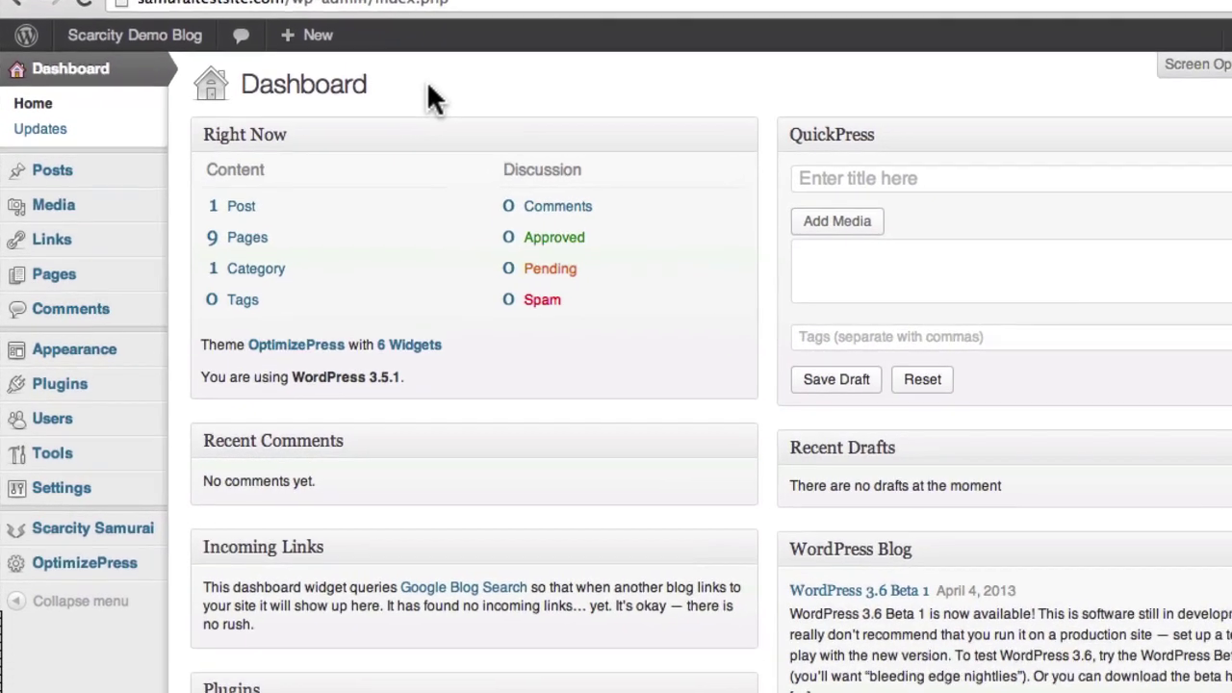
- Go to the Scarcity Samurai Dashboard from the WordPress admin sidebar
mouse_move(77, 545)
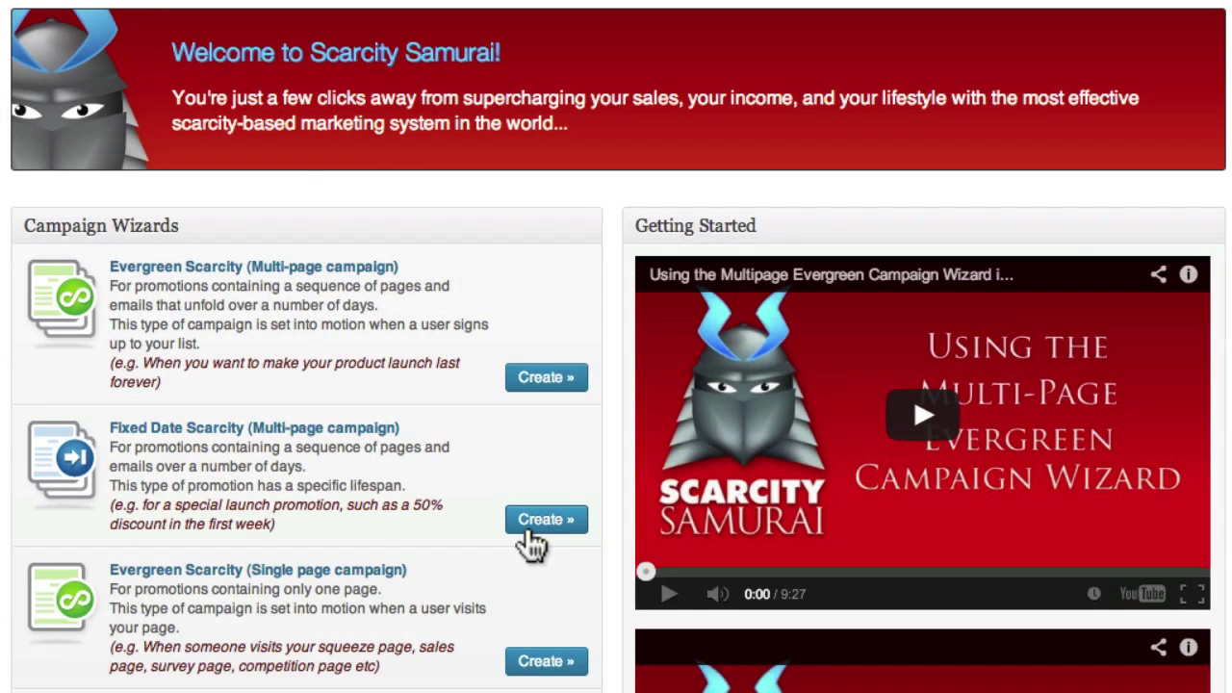
- Choose Create under Fixed Date Scarcity (Multi-page campaign) to launch its setup wizard
click(530, 532)
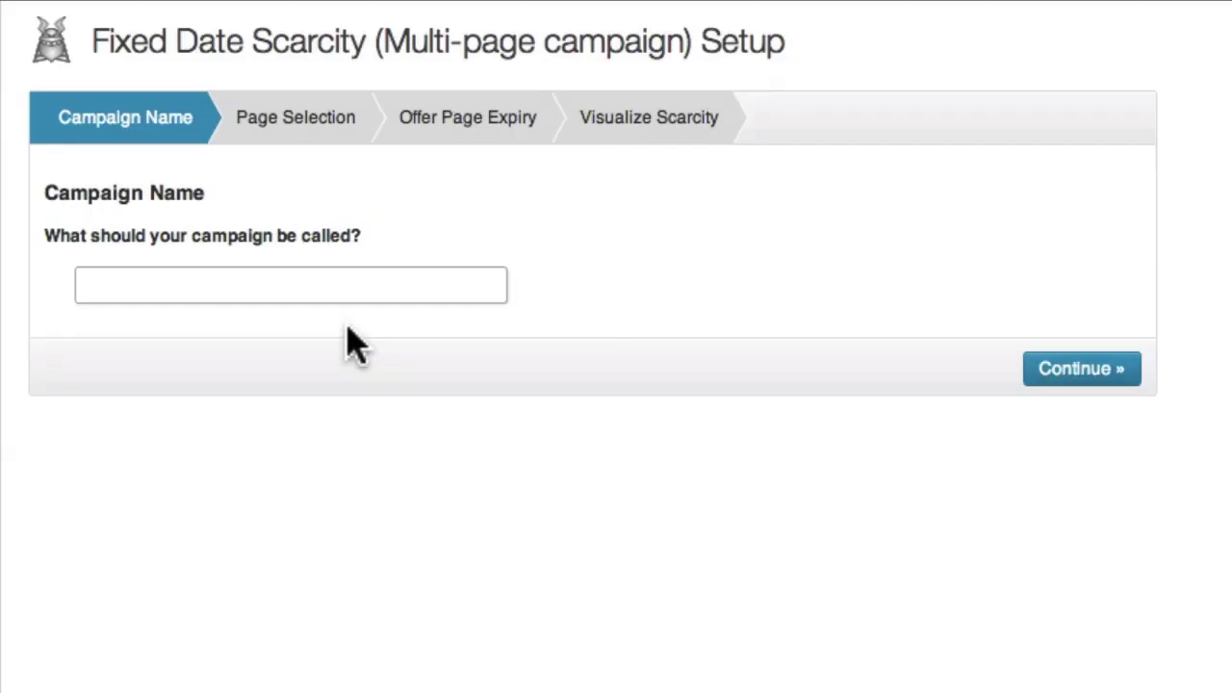
- Enter 'My Special Offer Funnel' as the campaign name and continue to page selection
text(My Special)
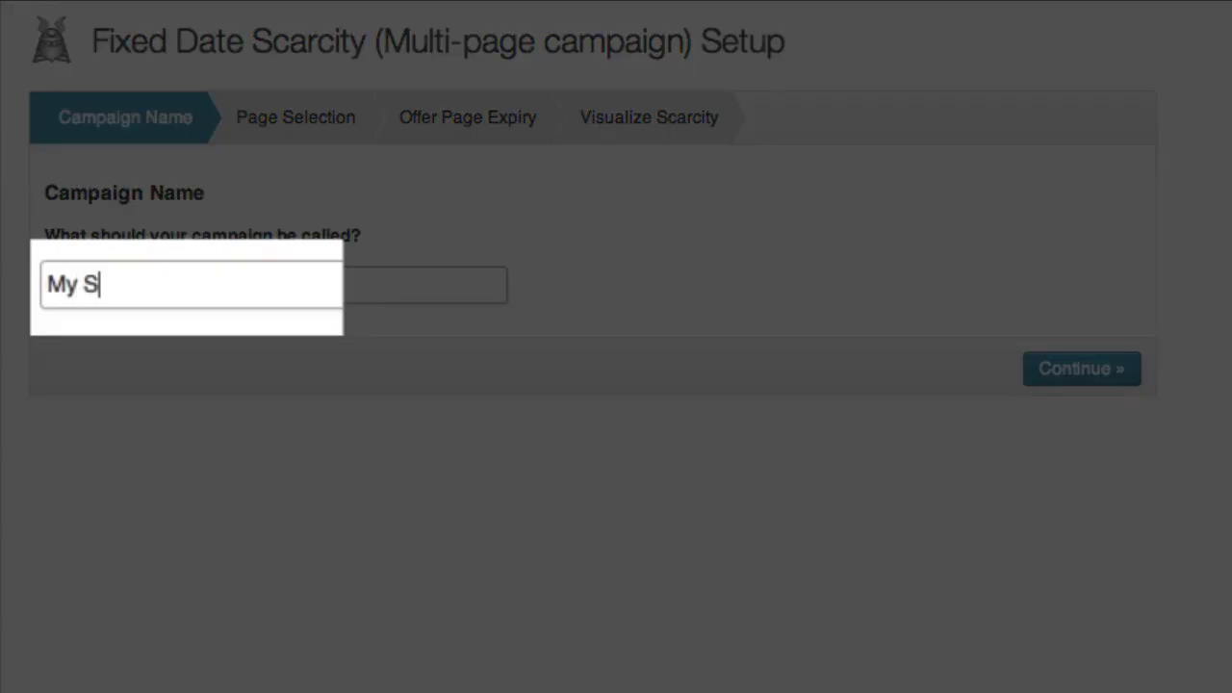
text( Offer Funnel)
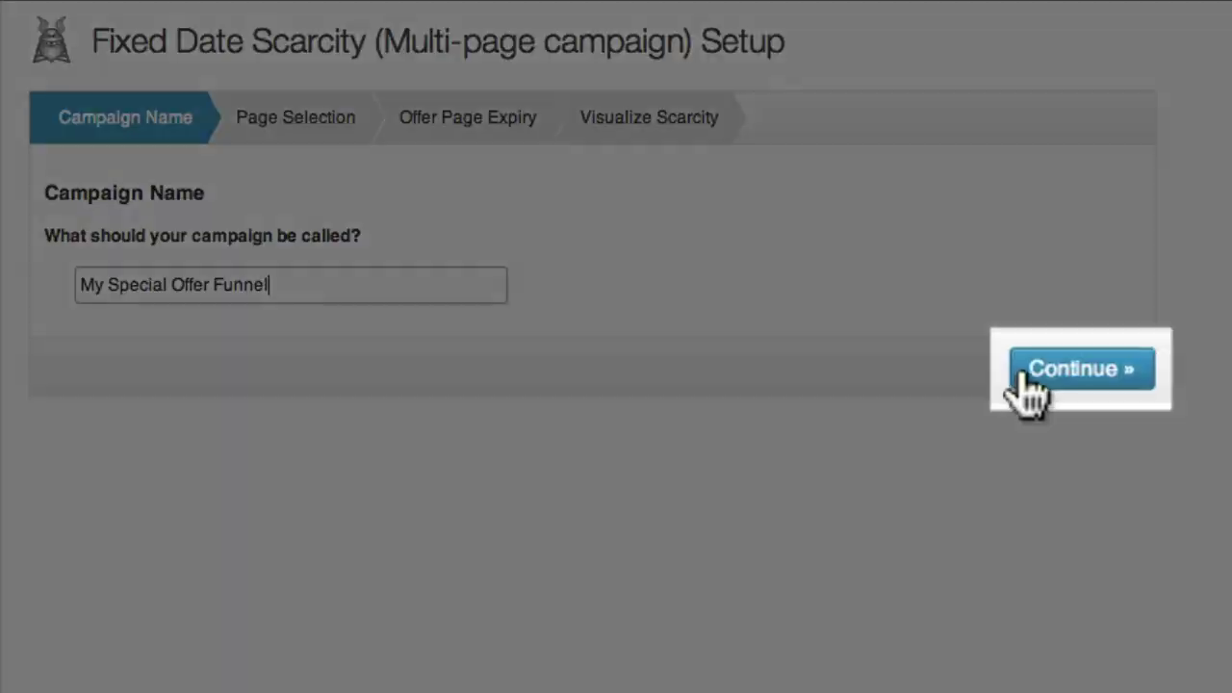
click(1026, 376)
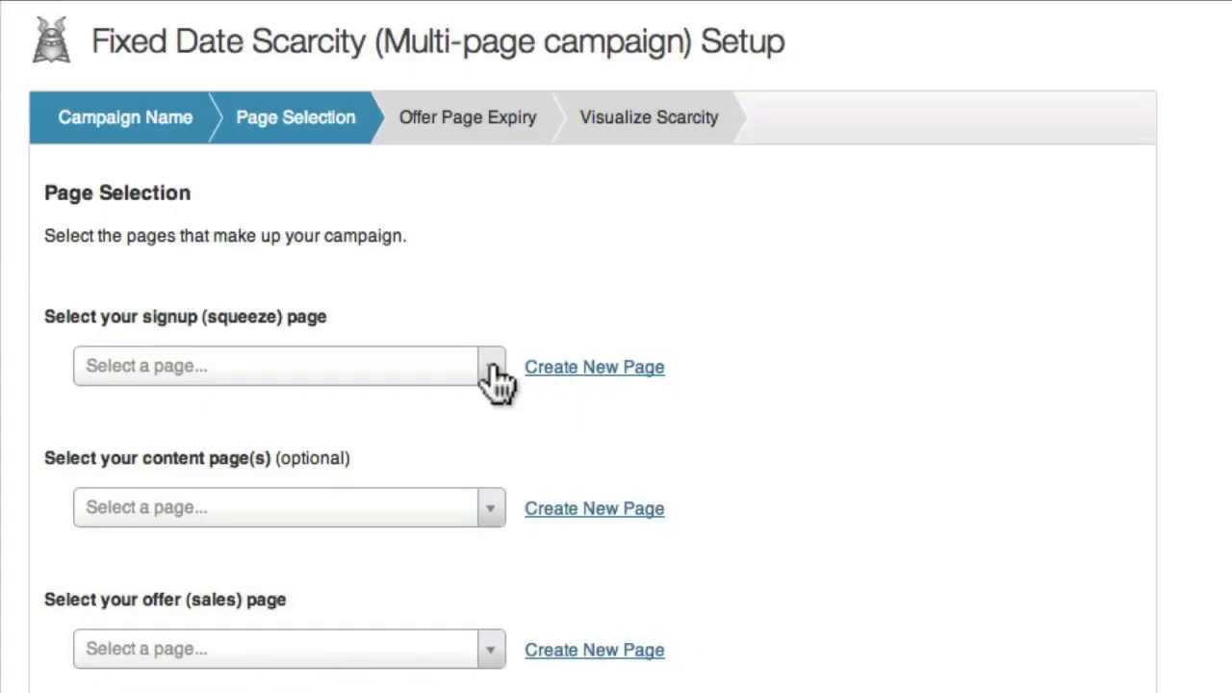
- Select My Opt-in Page as the campaign's signup page
click(493, 373)
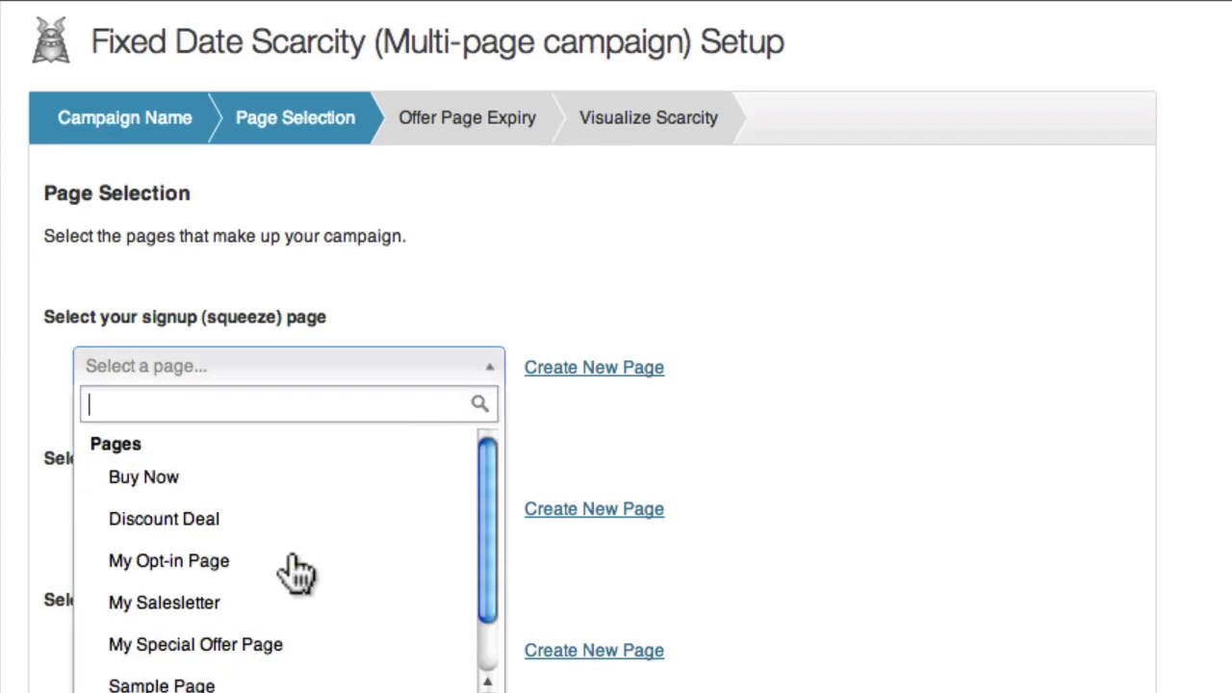
click(193, 563)
scroll(193, 567, down, 1)
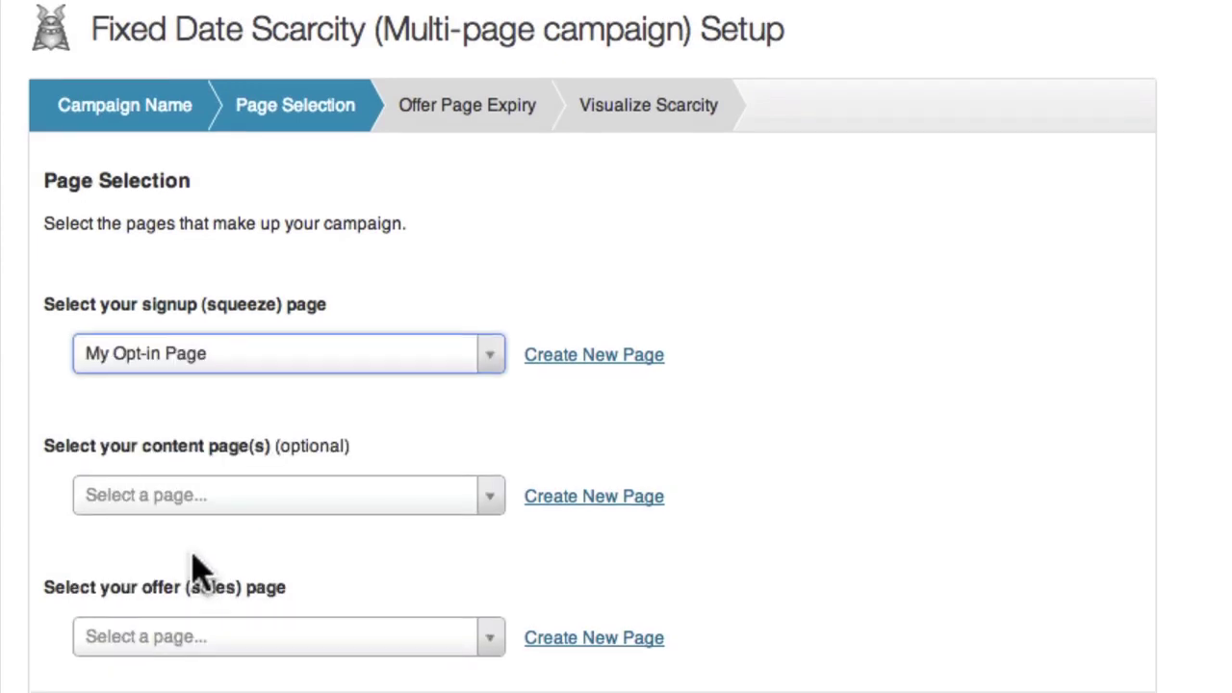
scroll(197, 569, down, 2)
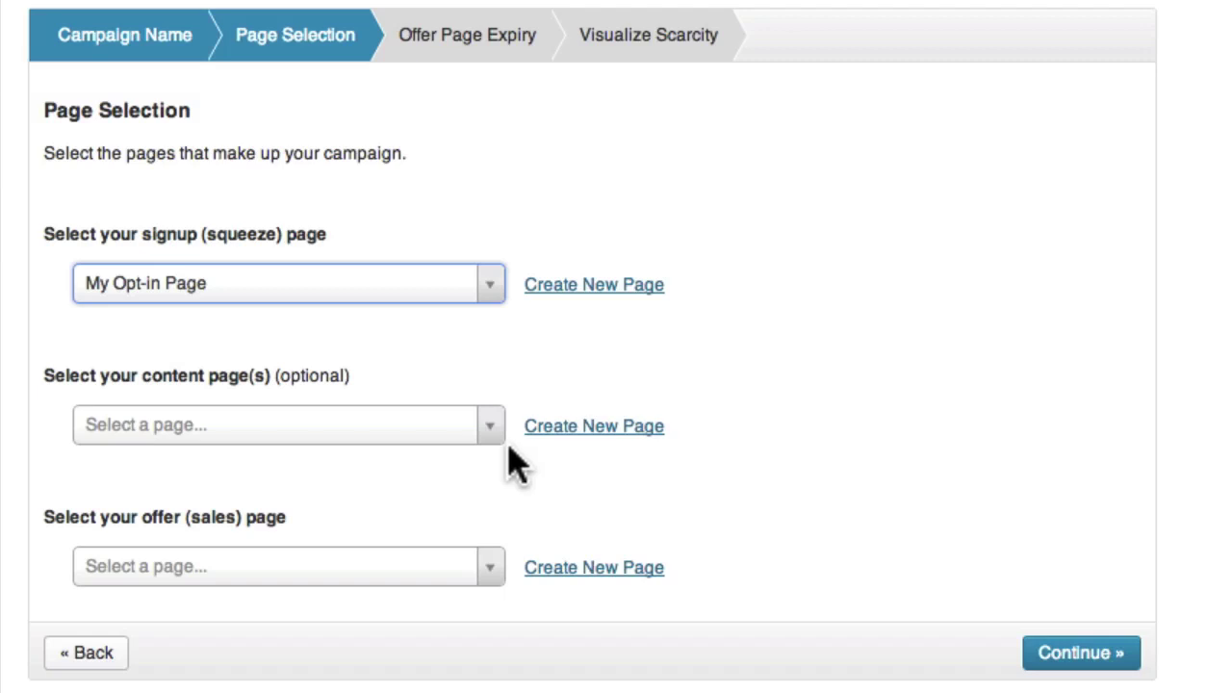
- Add Content 1 and Content 2 as the campaign's content pages
click(491, 425)
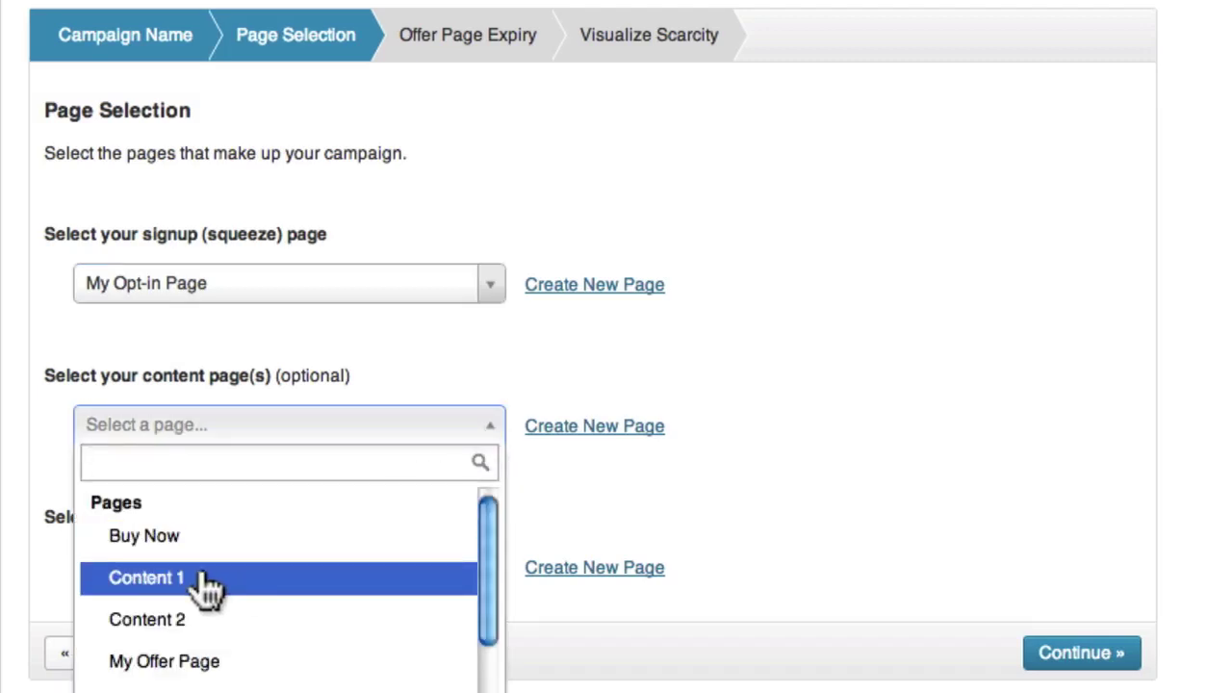
click(287, 579)
click(490, 489)
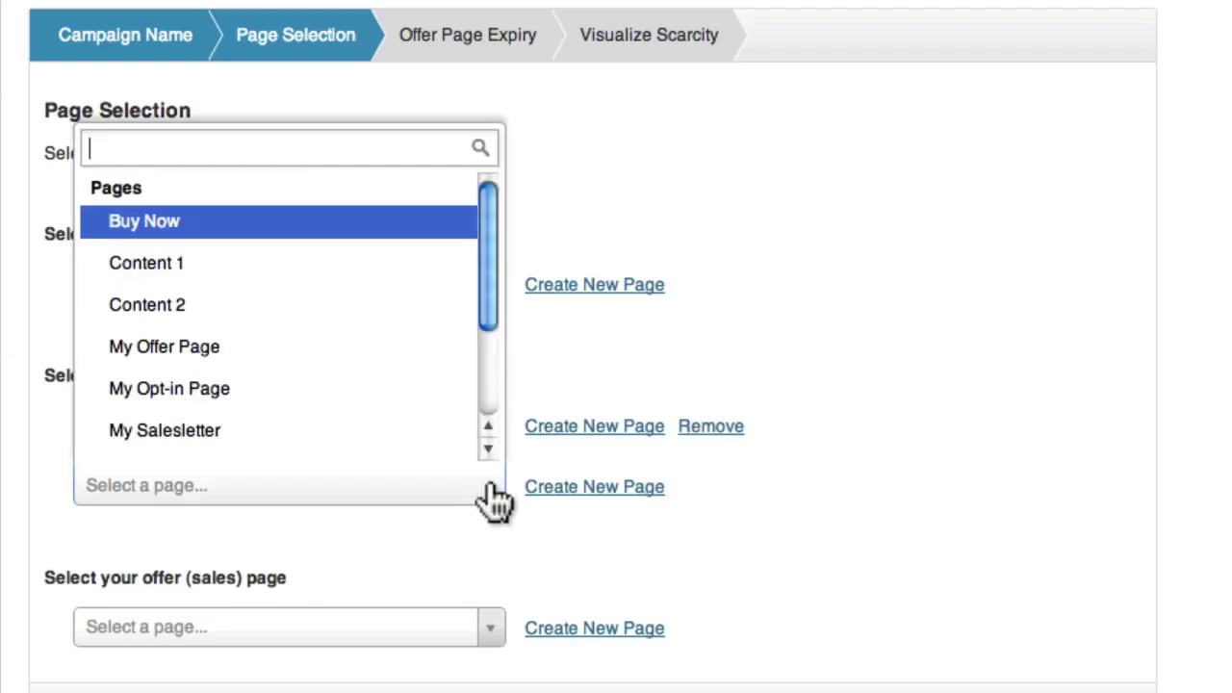
click(272, 307)
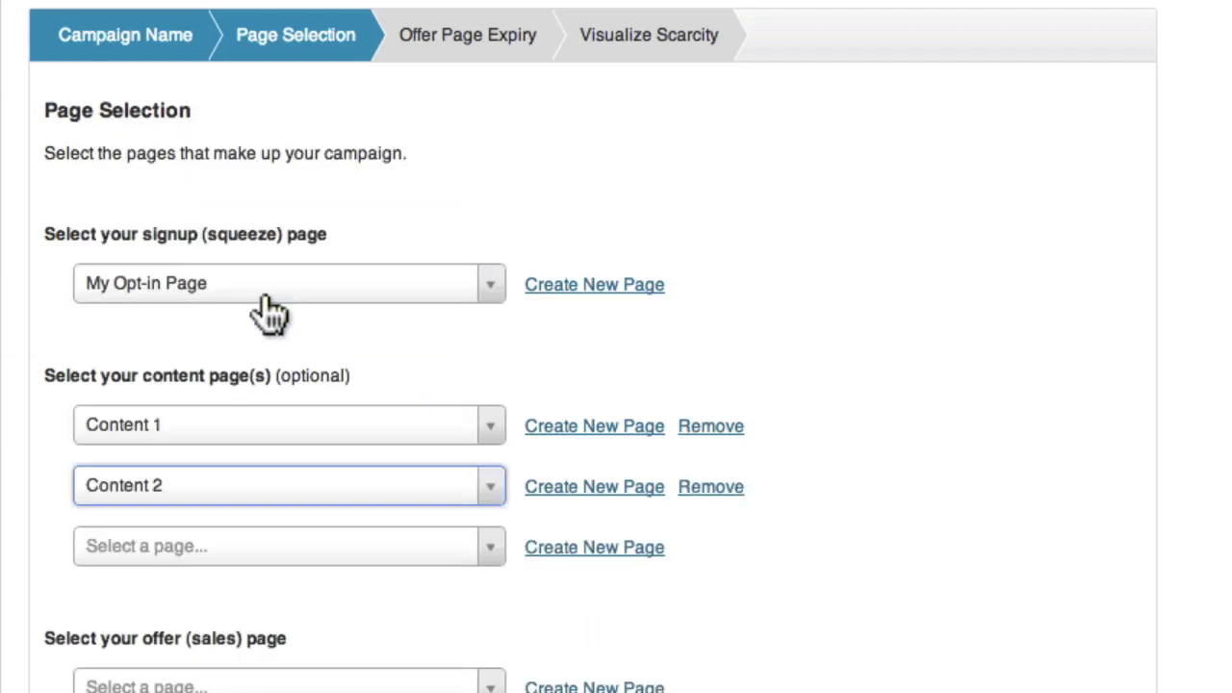
scroll(296, 337, down, 2)
scroll(297, 337, down, 1)
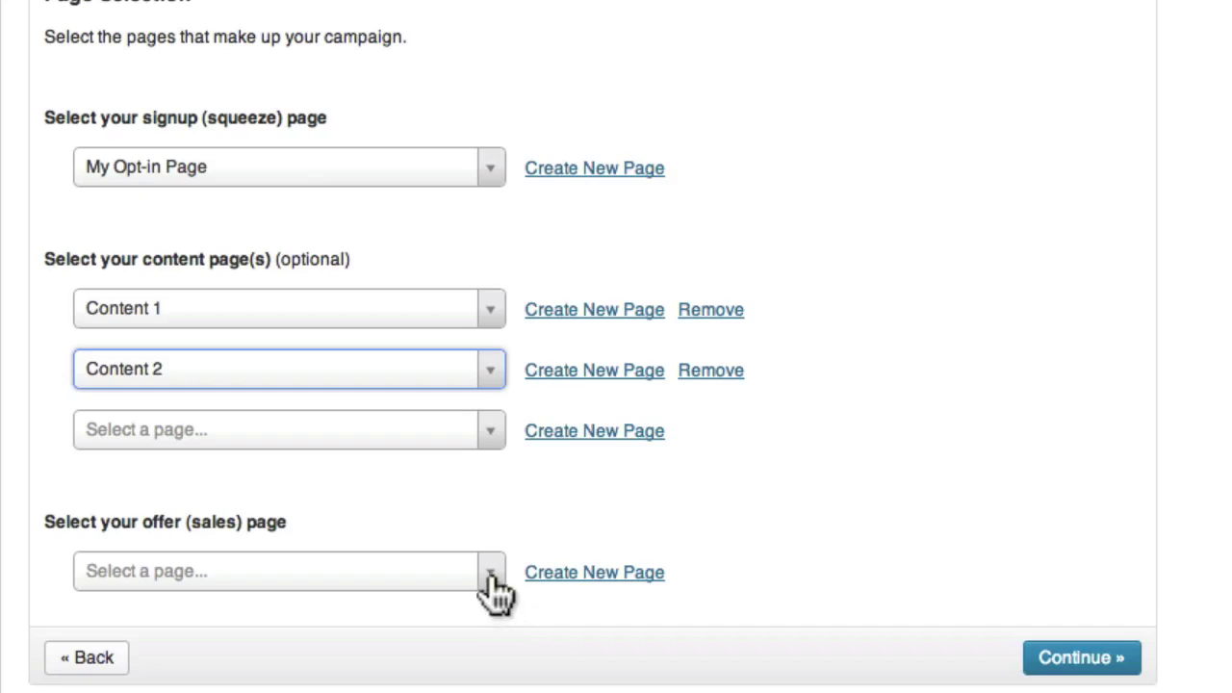
- Choose My Offer Page as the offer page and continue to offer expiry
click(491, 574)
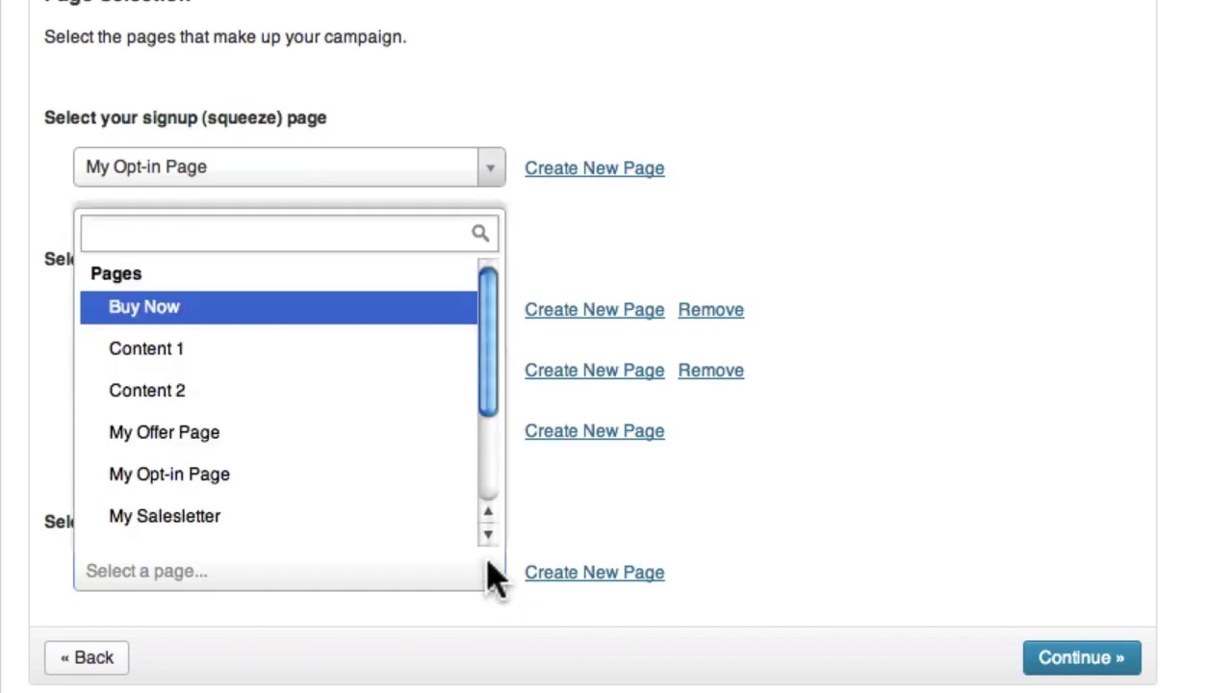
scroll(404, 486, down, 1)
click(369, 408)
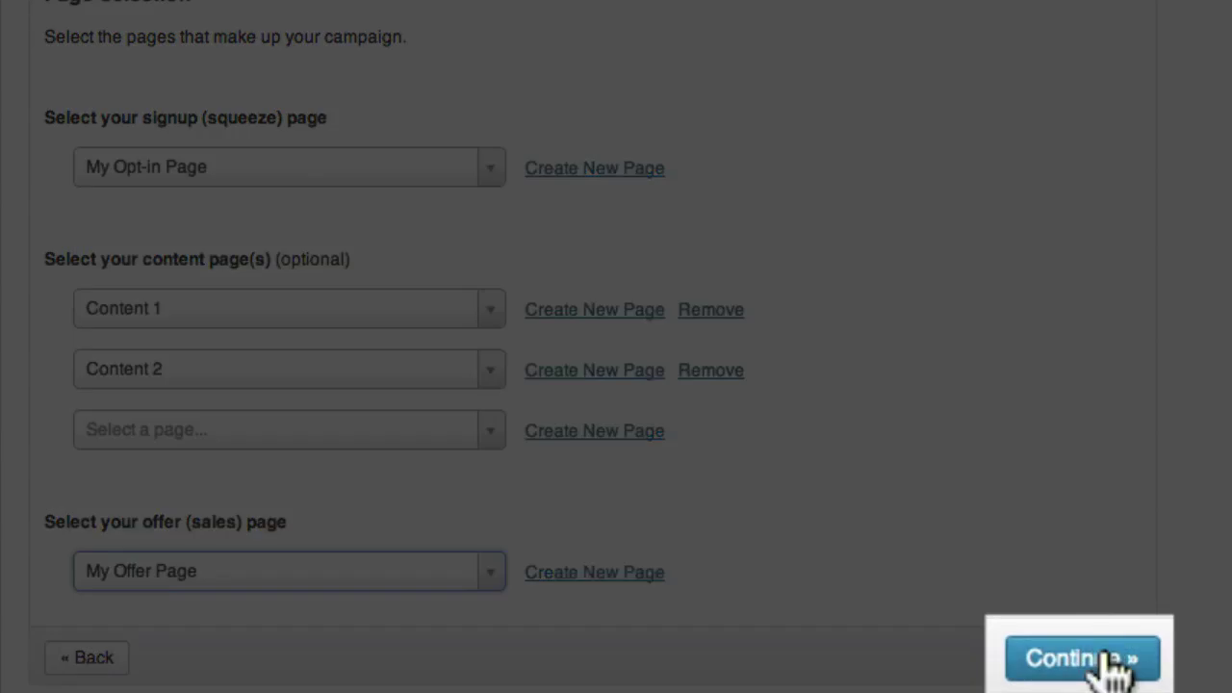
click(1114, 658)
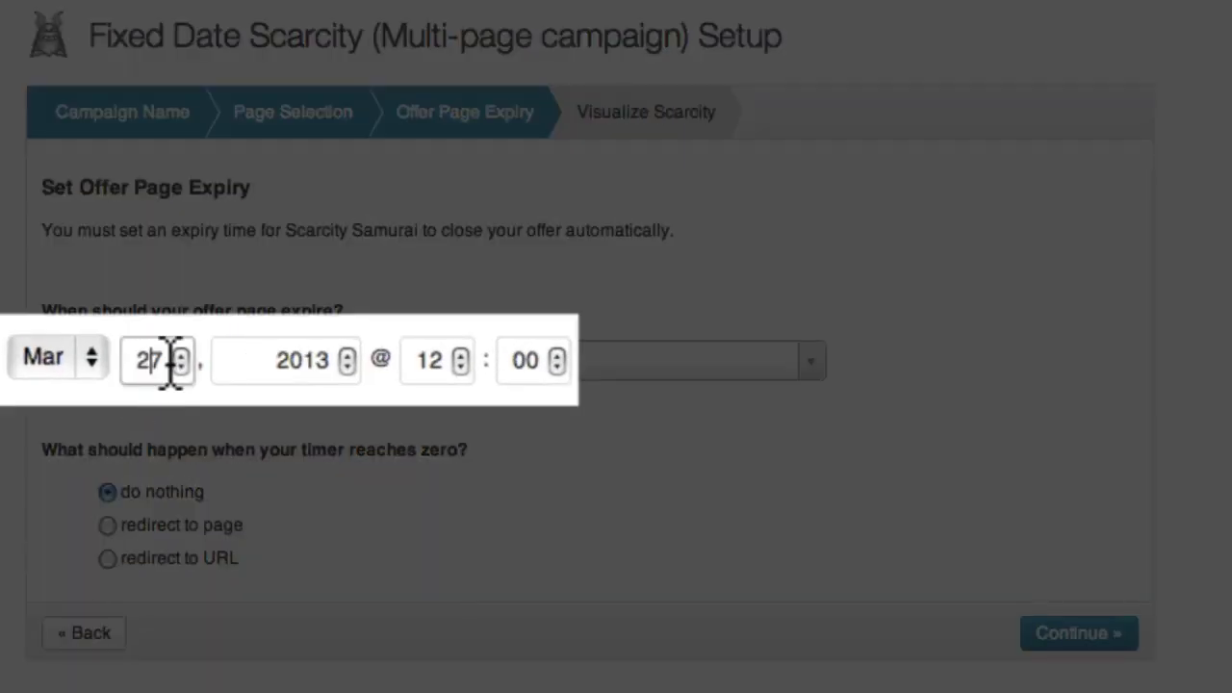
- Set the offer expiry day to 31 (Mar 31, 2013) in the Melbourne timezone
click(182, 353)
click(182, 353)
click(182, 354)
click(182, 353)
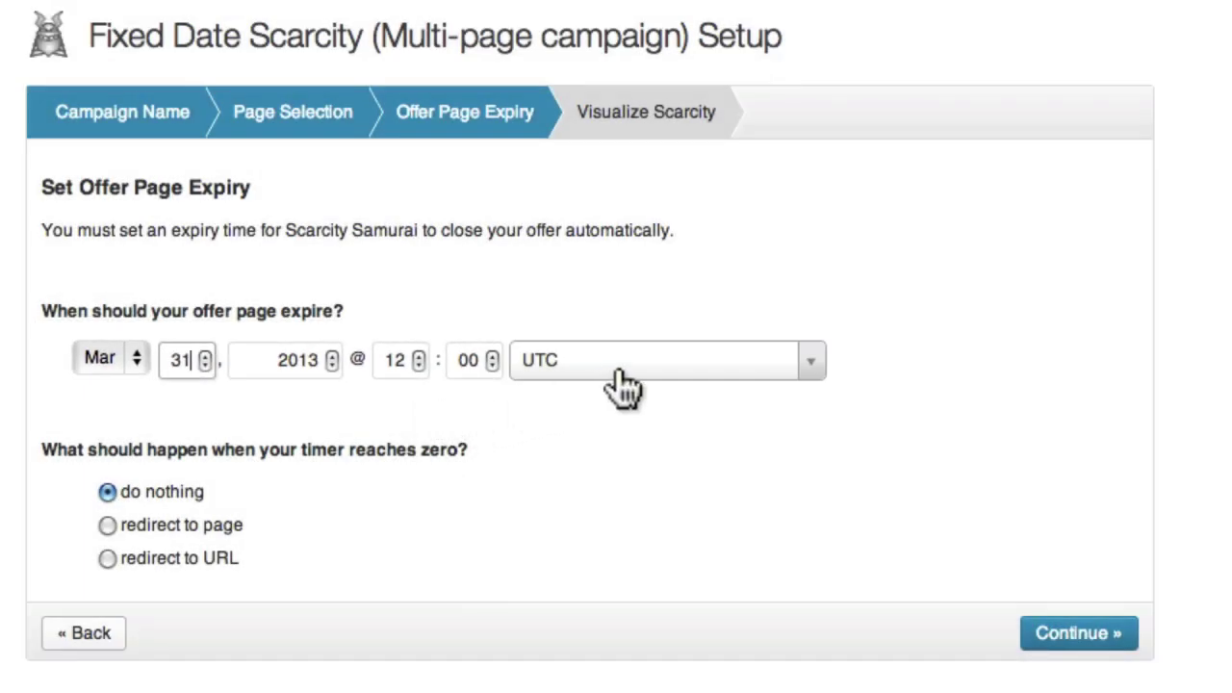
click(619, 376)
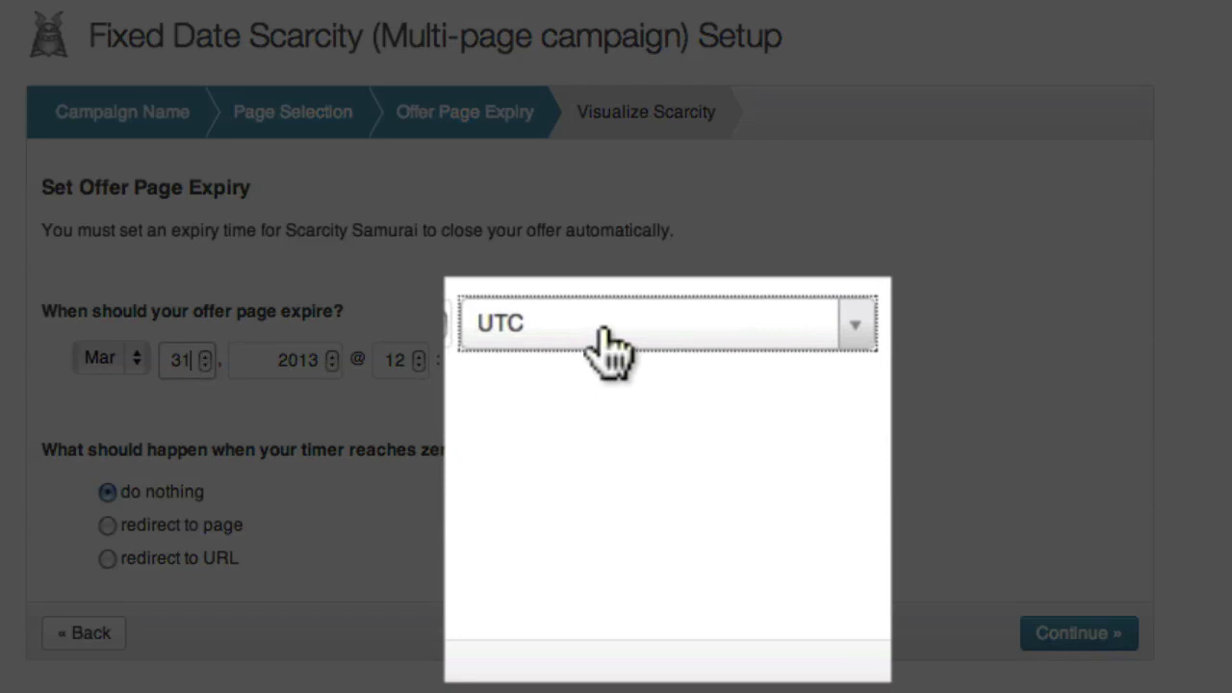
text(mel)
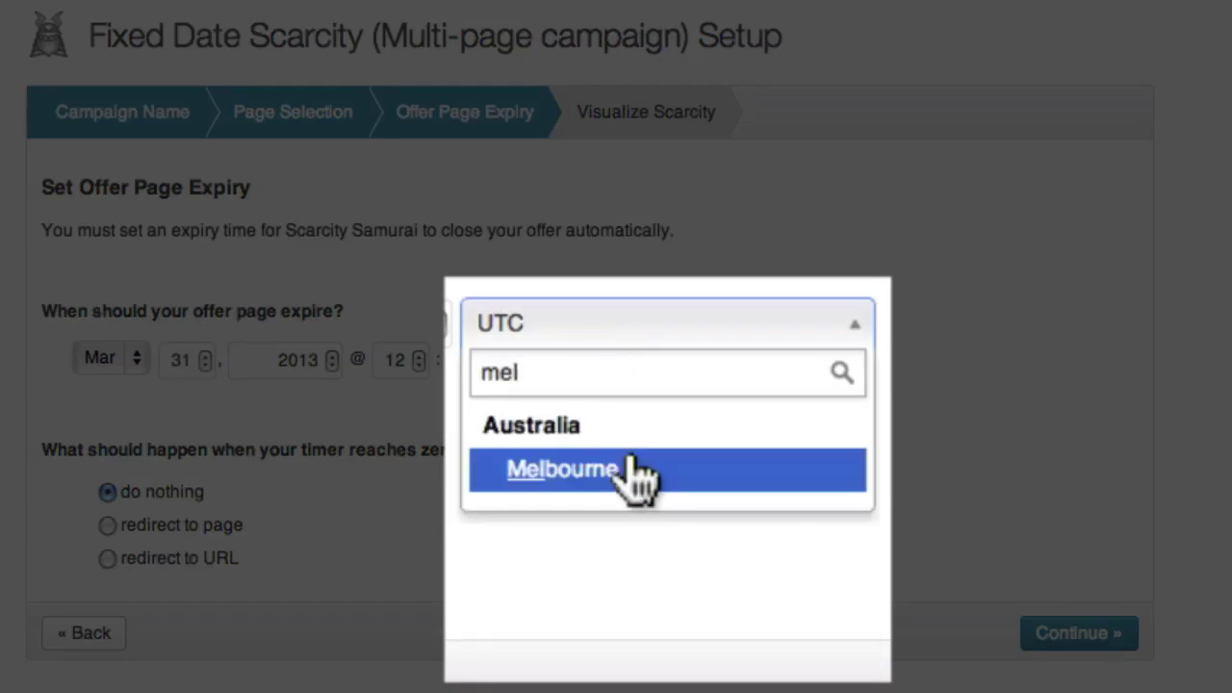
click(631, 469)
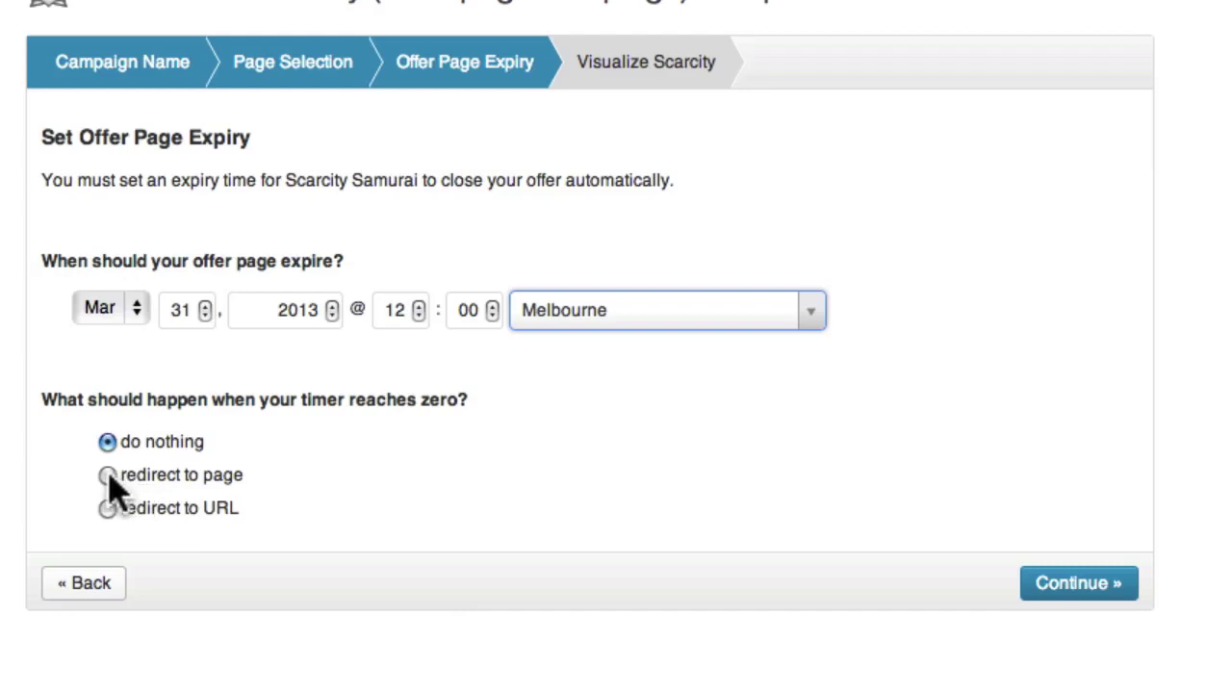
- Redirect visitors to the Offer Expired page when time runs out, then continue
click(108, 478)
click(159, 520)
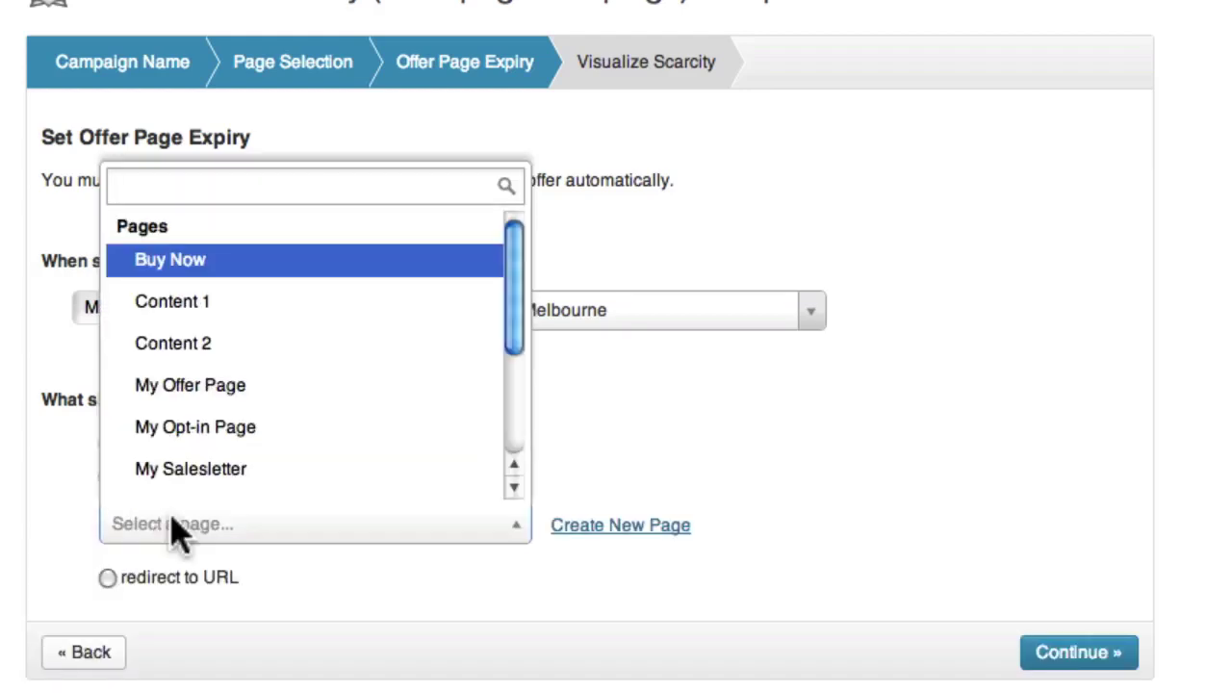
scroll(181, 404, down, 4)
click(185, 370)
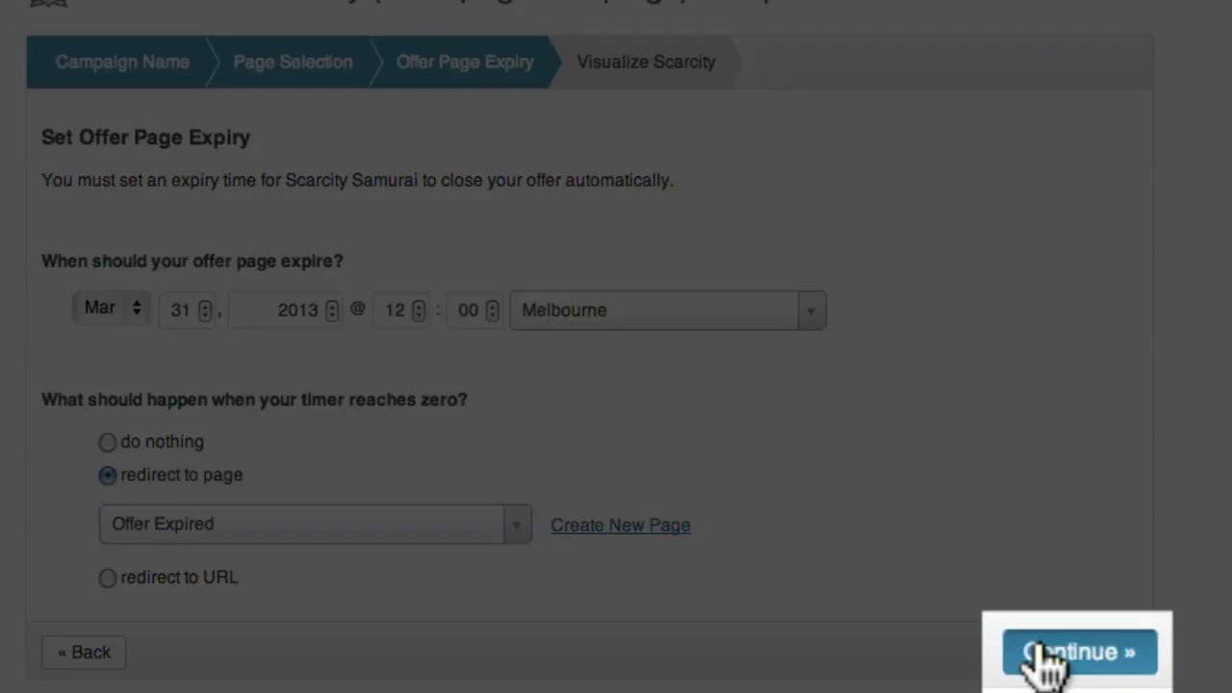
click(1028, 651)
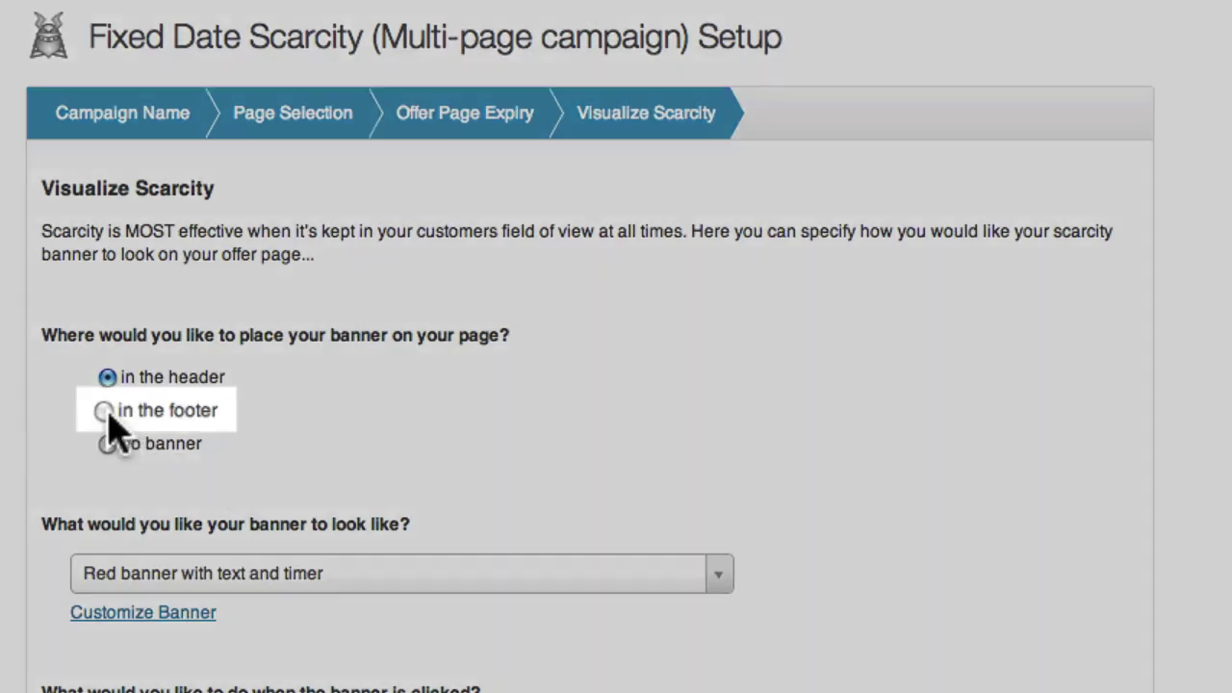
- Place the scarcity banner in the footer using the My Banner style
click(103, 411)
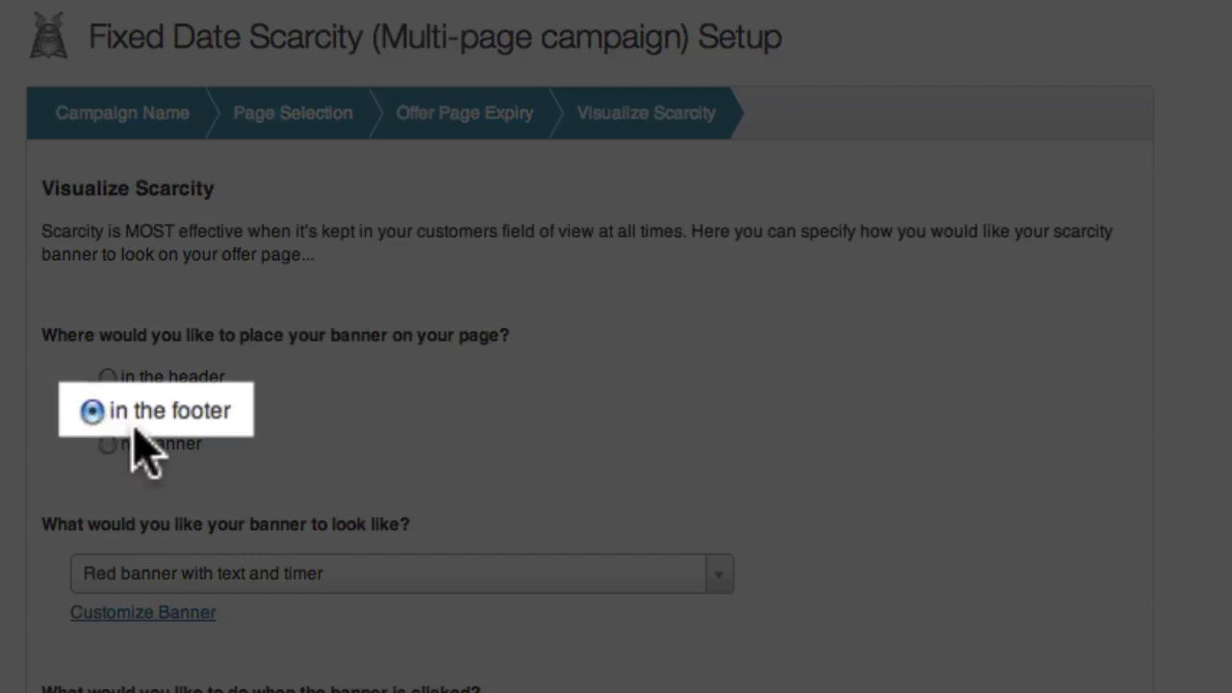
scroll(327, 443, down, 1)
scroll(327, 443, down, 2)
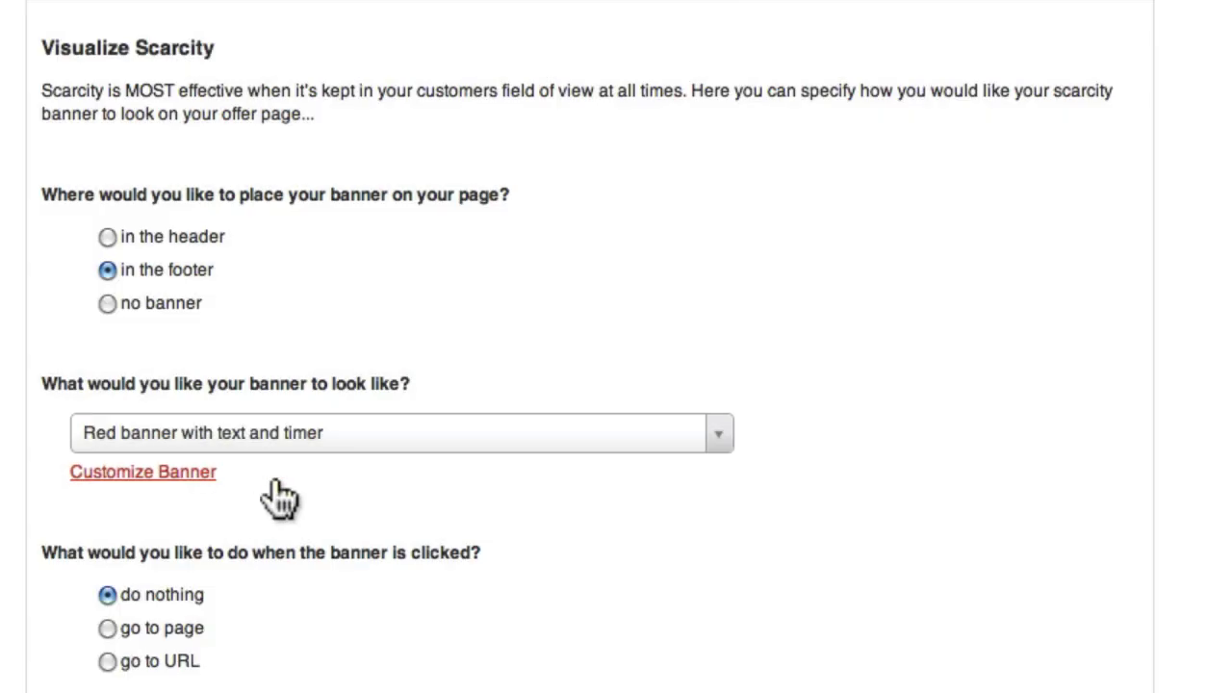
click(338, 438)
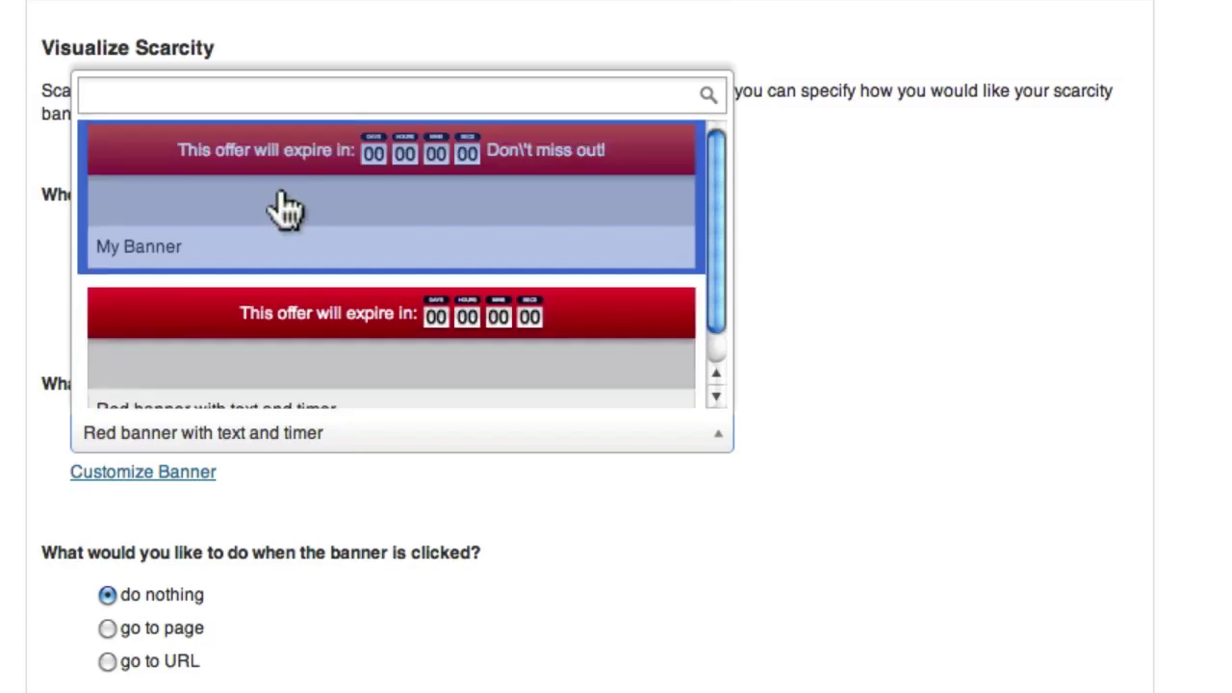
click(286, 211)
scroll(344, 274, down, 2)
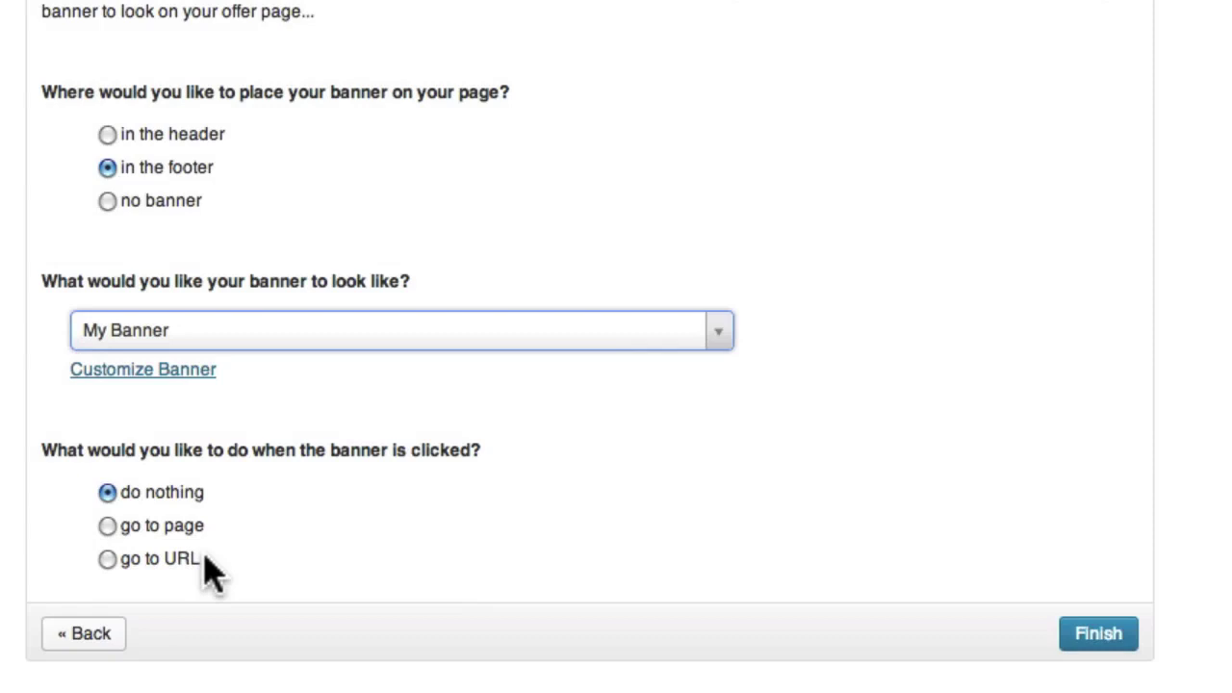
- Make clicking the banner take visitors to the Buy Now page
click(152, 529)
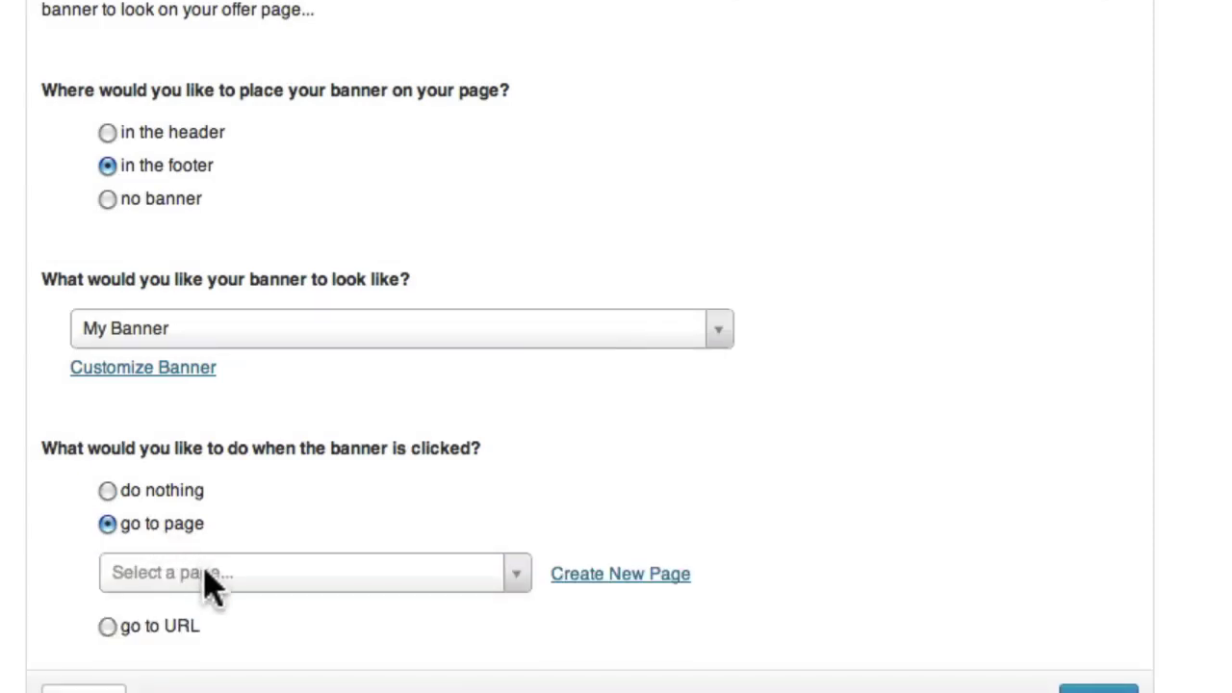
click(205, 574)
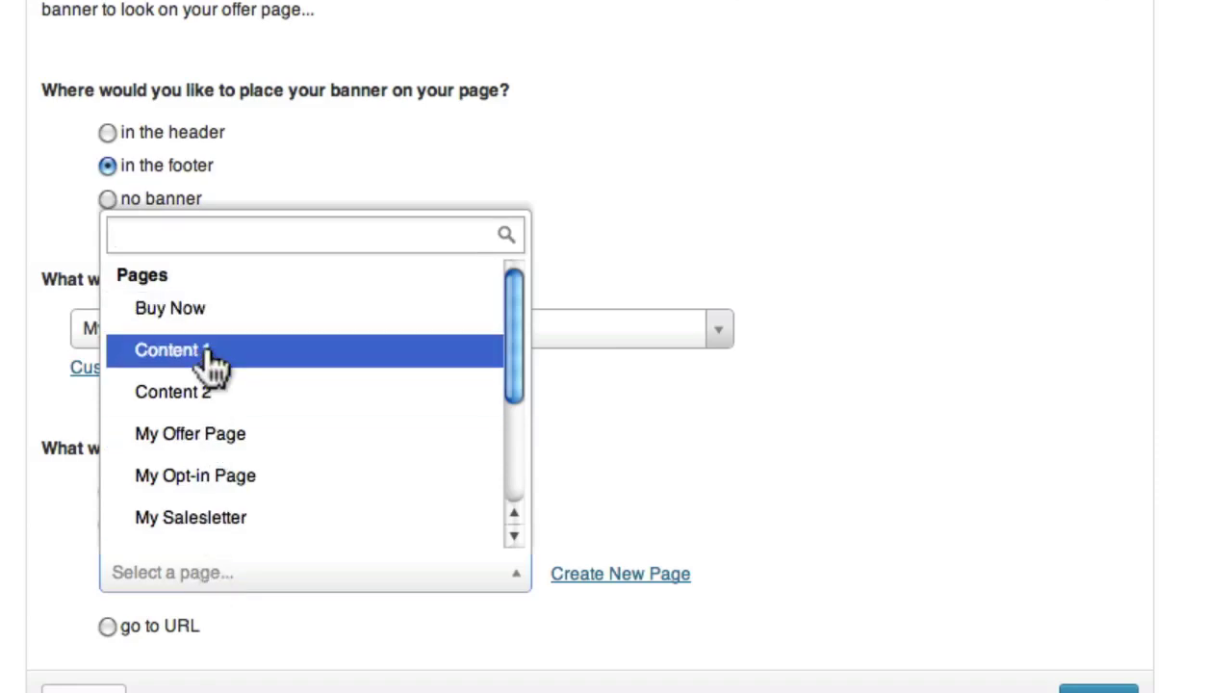
click(199, 318)
scroll(755, 529, down, 1)
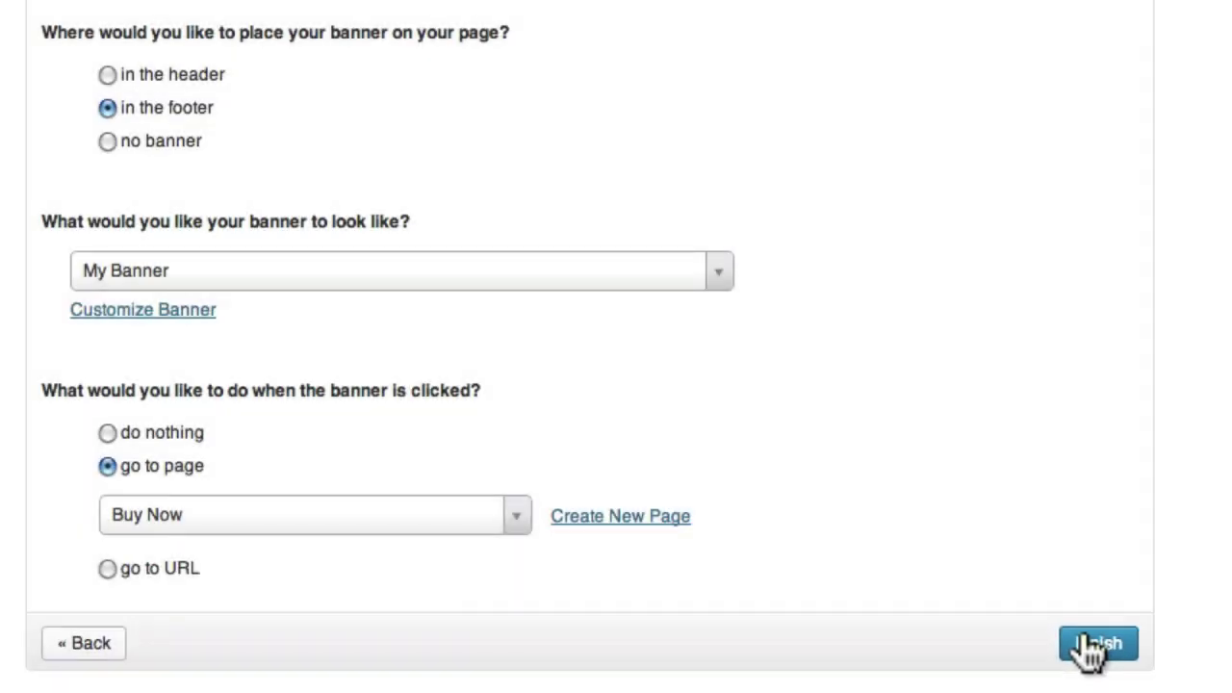
- Finish the wizard and scroll up to the Page Links on the almost-finished page
click(1093, 645)
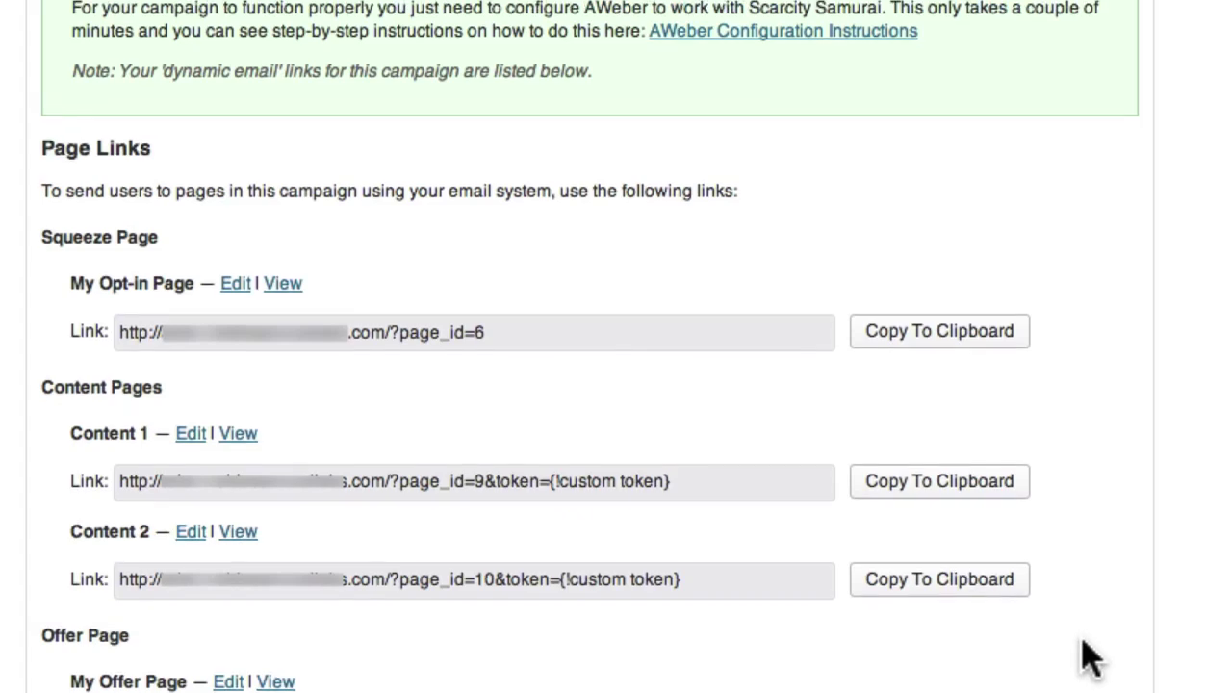
scroll(660, 453, up, 5)
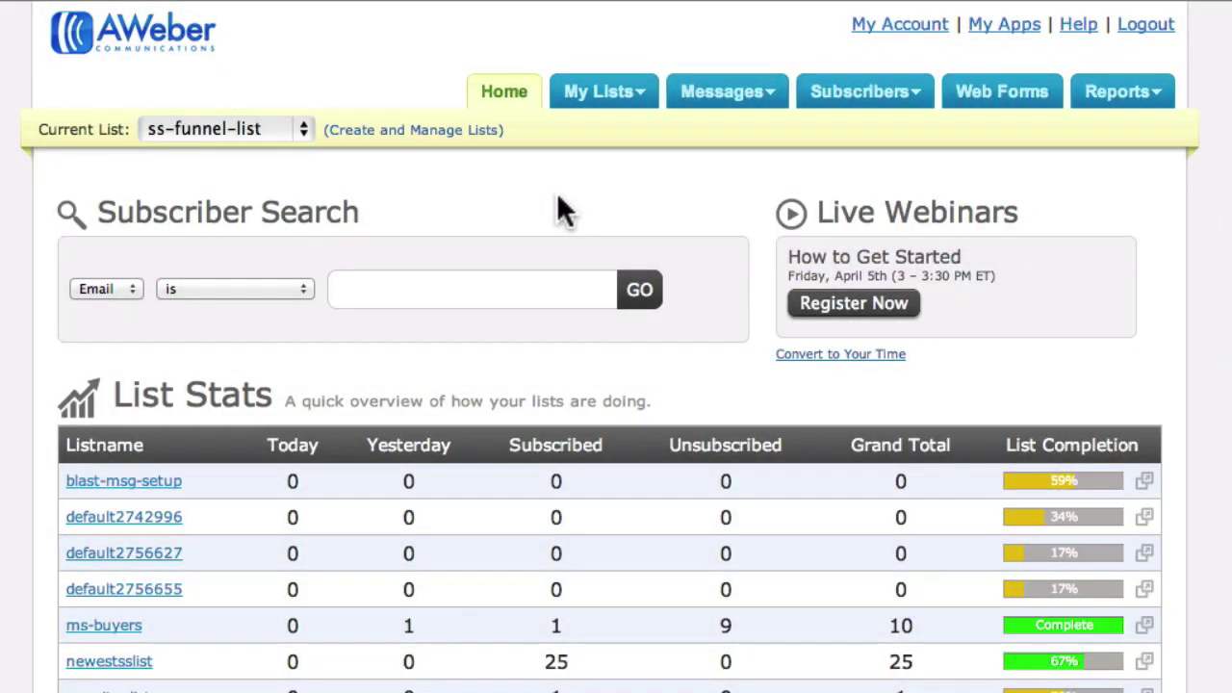
- Under the list's Custom Fields, add a 'token' custom field and save it
click(604, 96)
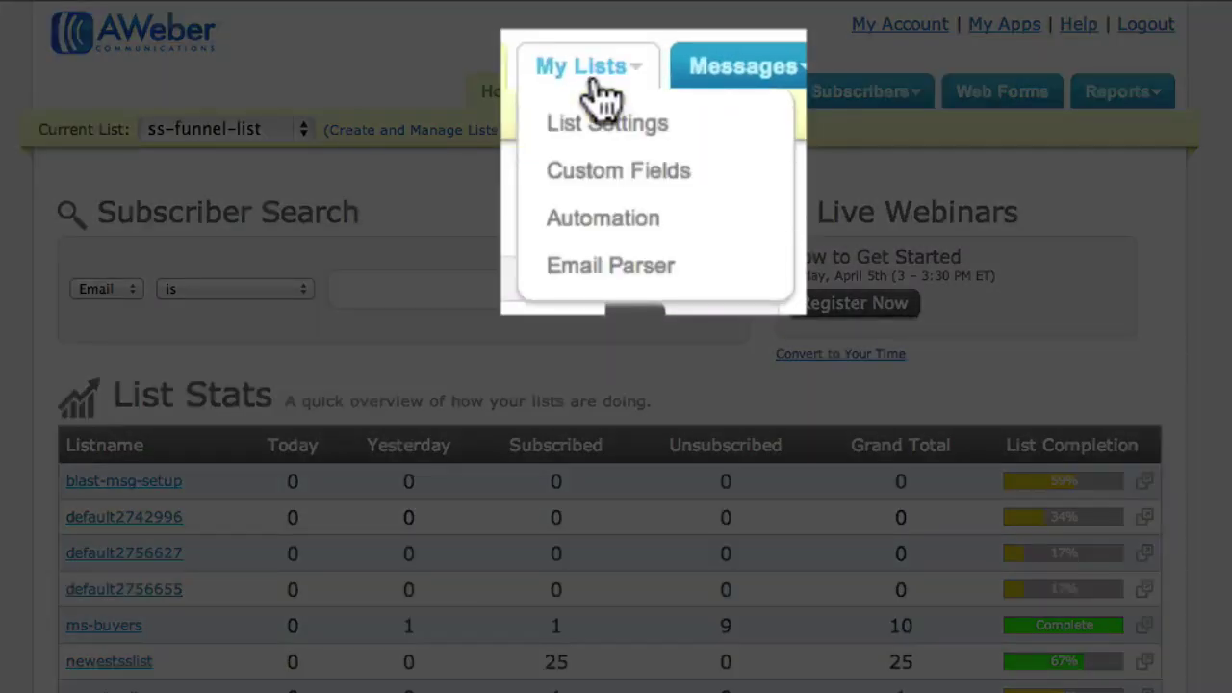
click(621, 183)
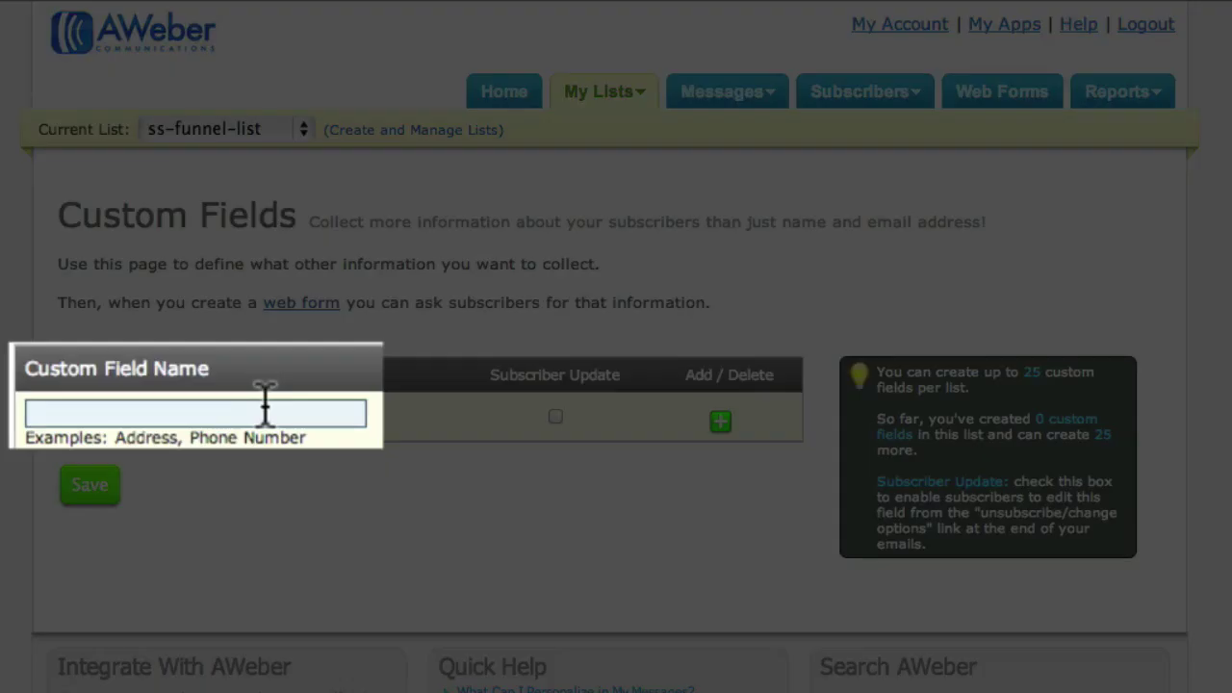
click(265, 412)
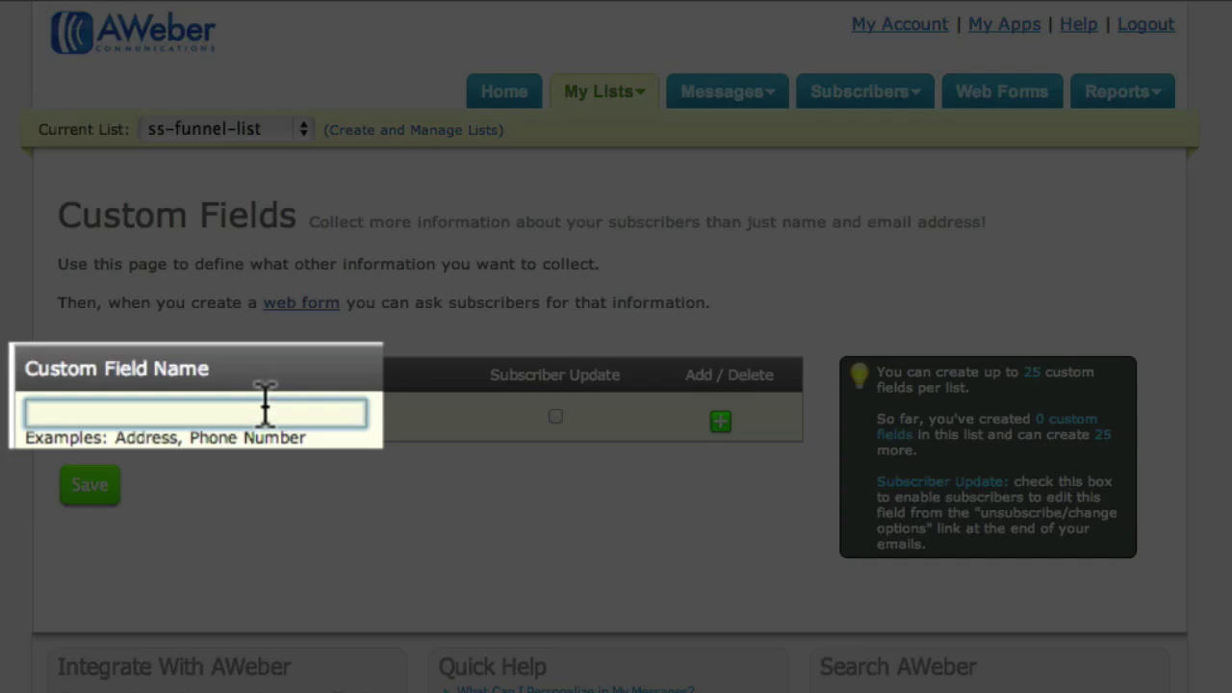
text(token)
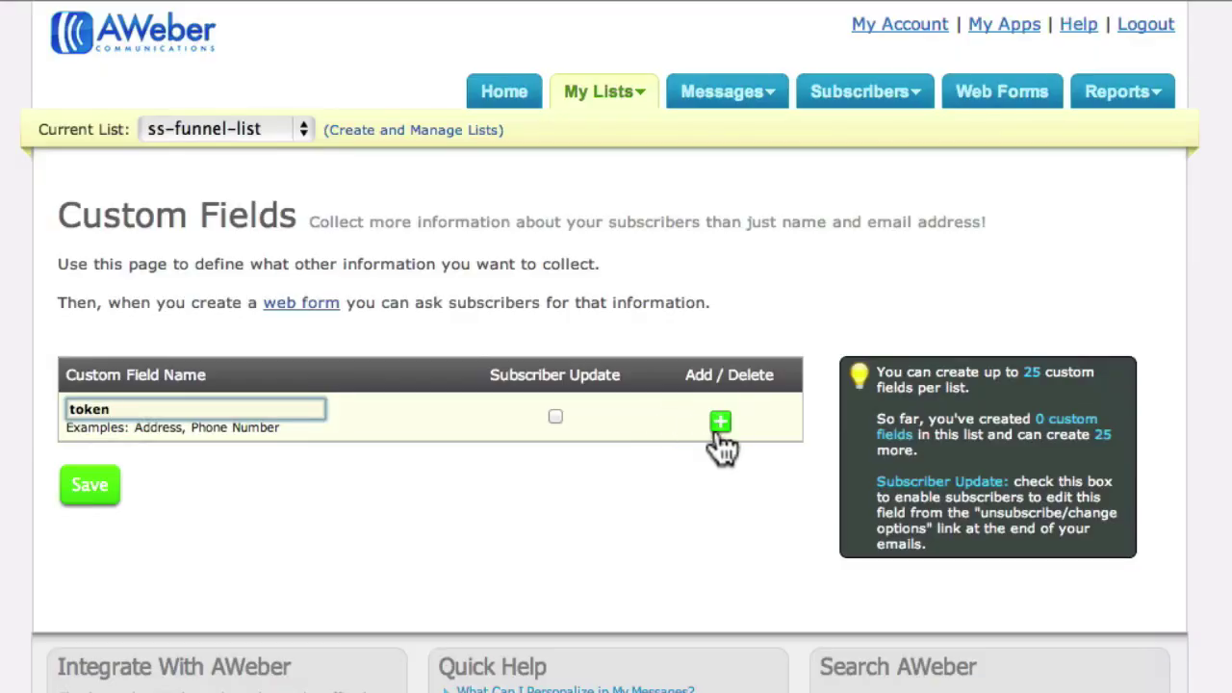
click(717, 433)
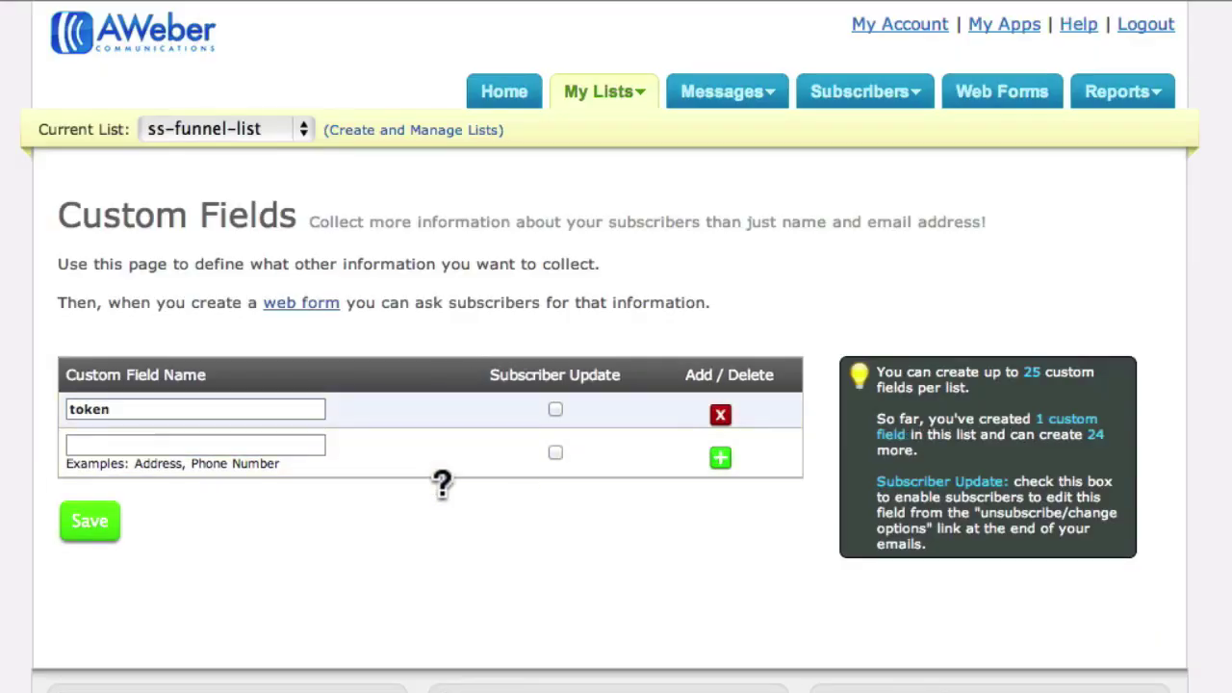
click(117, 515)
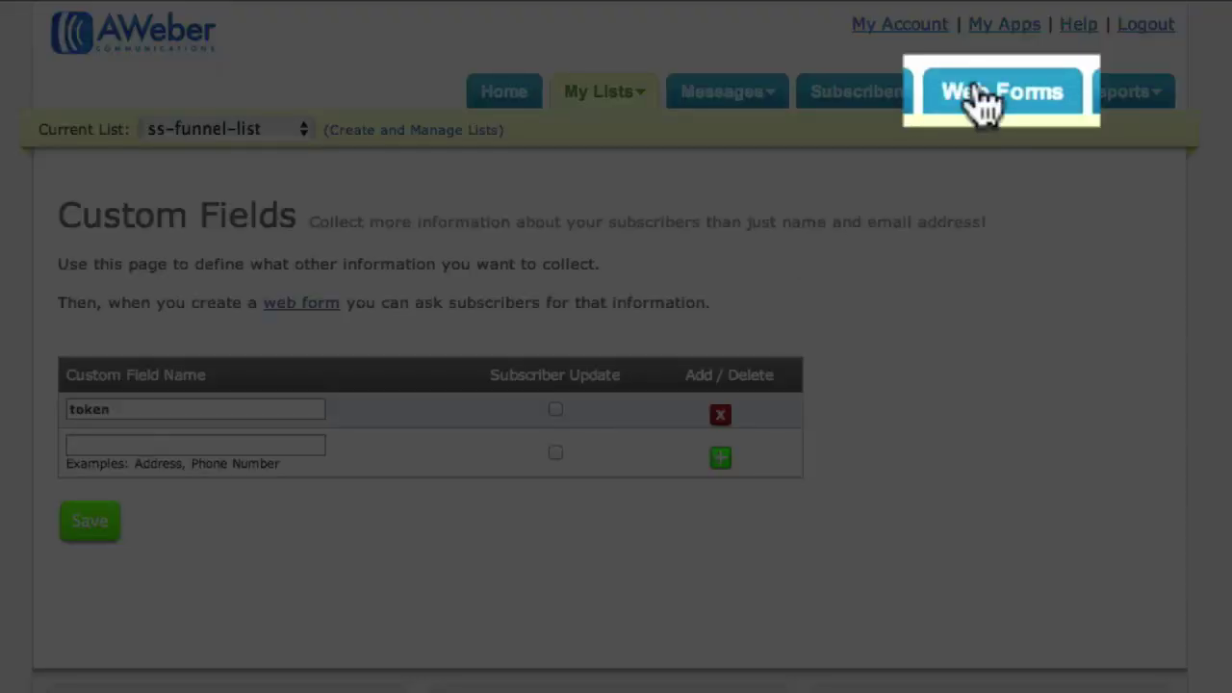
- Open My Web Form's self-install Raw HTML Version and copy all of its code
click(980, 93)
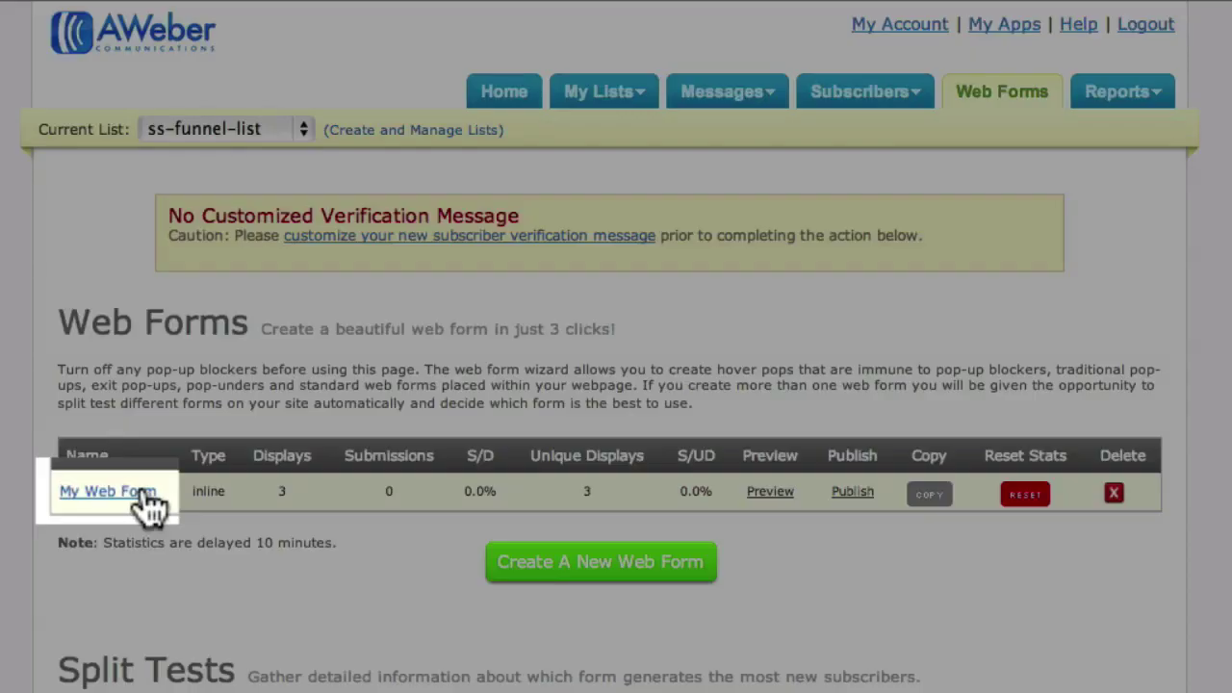
click(151, 499)
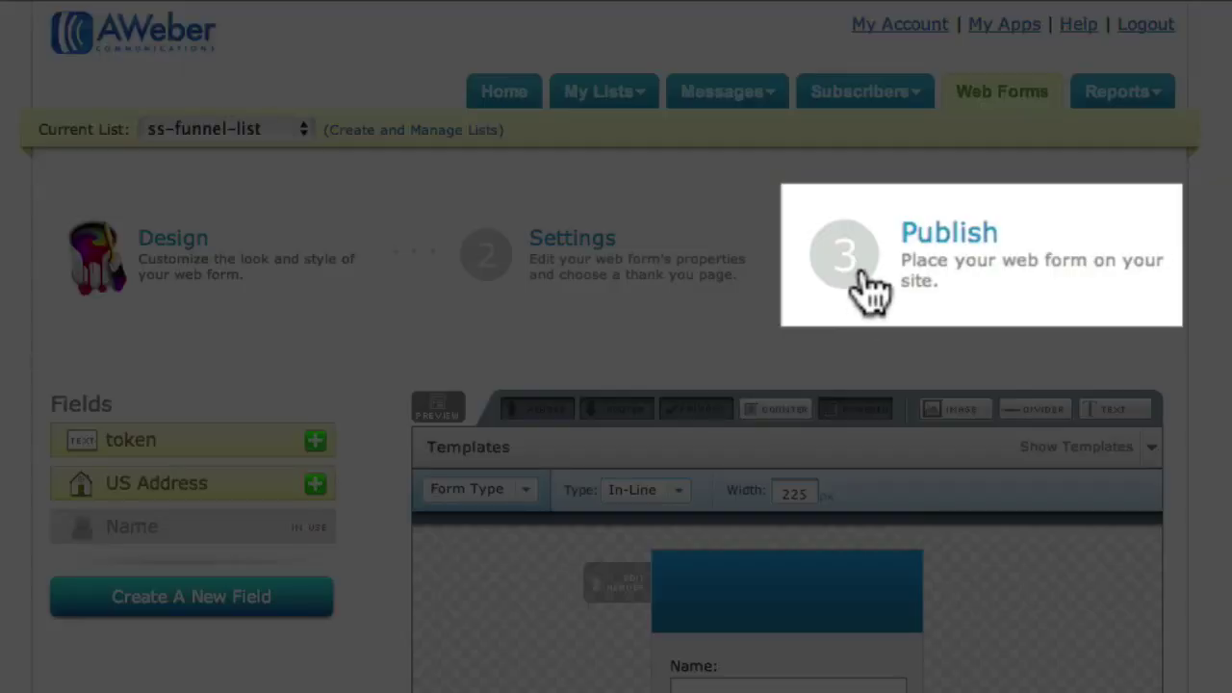
click(862, 284)
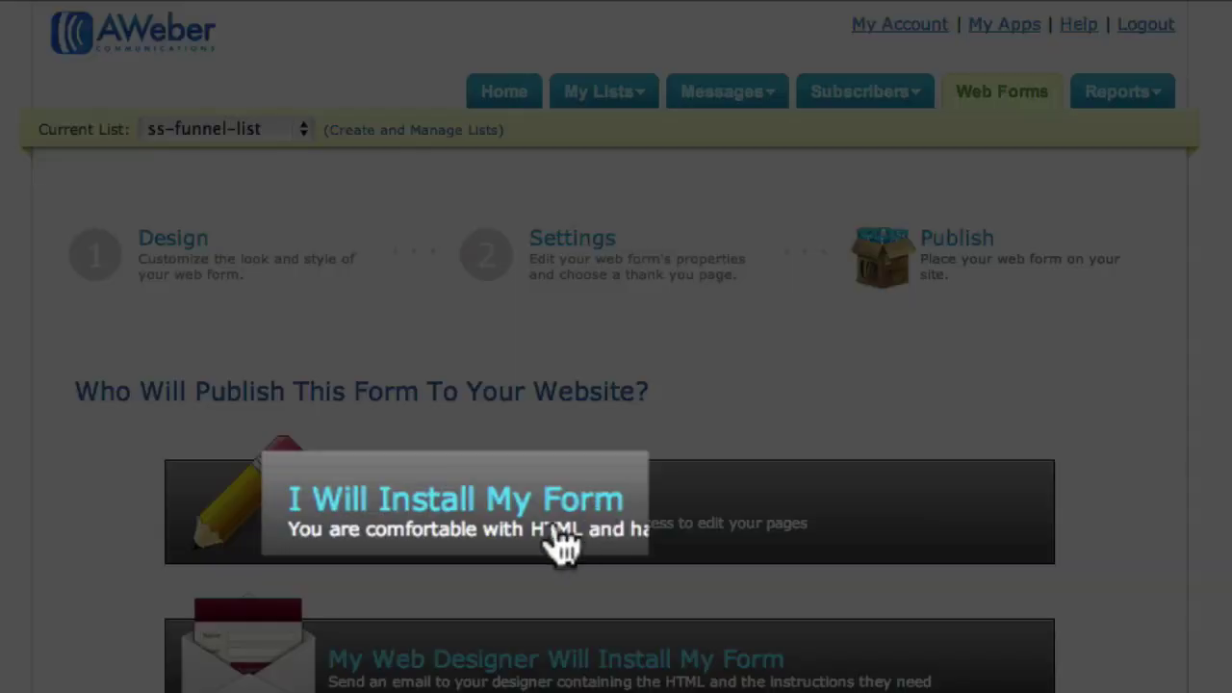
click(563, 546)
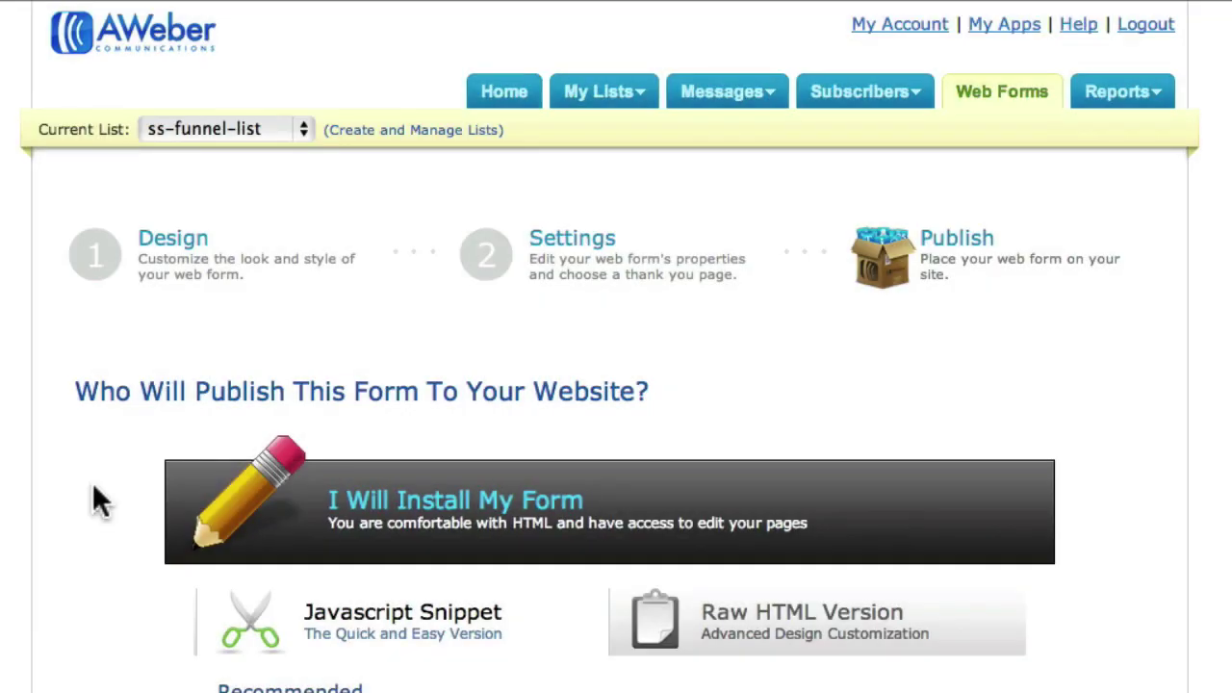
scroll(96, 497, down, 5)
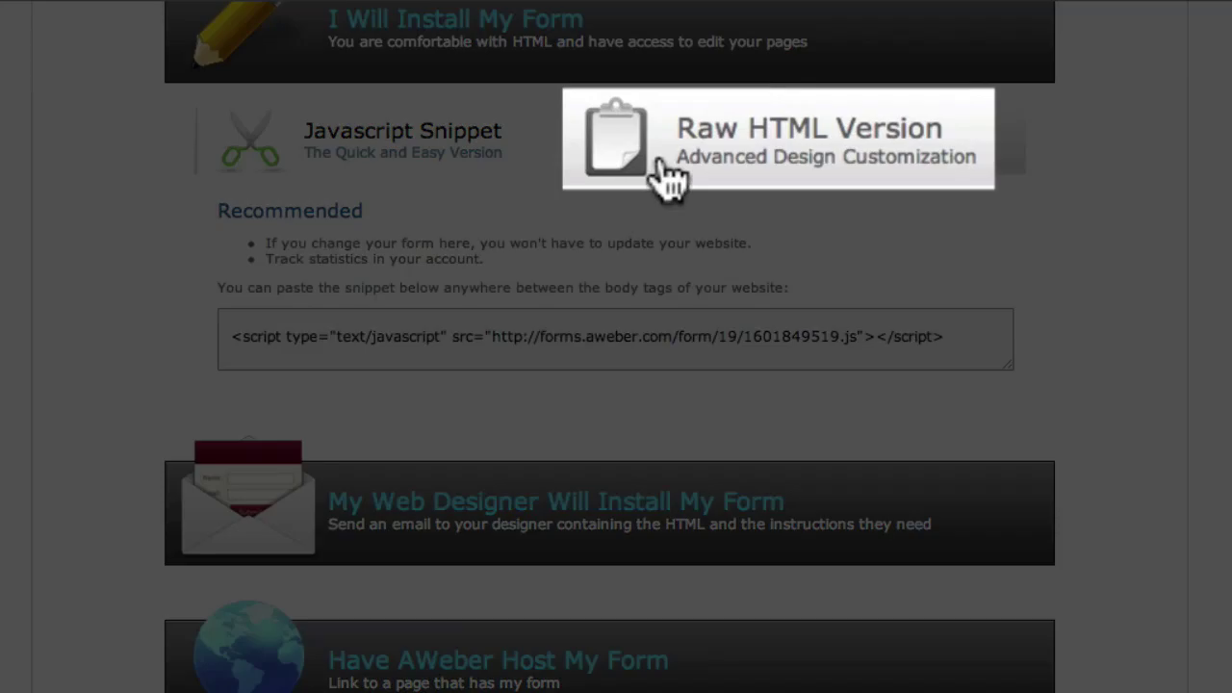
click(683, 173)
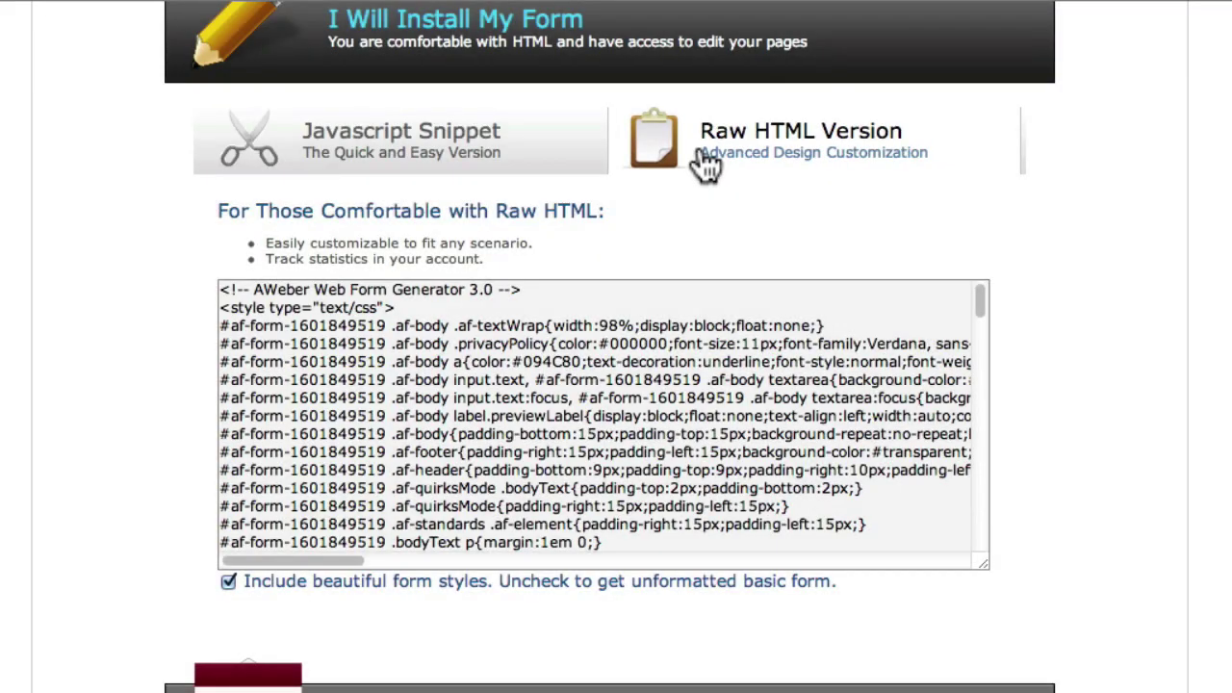
click(683, 283)
right_click(682, 286)
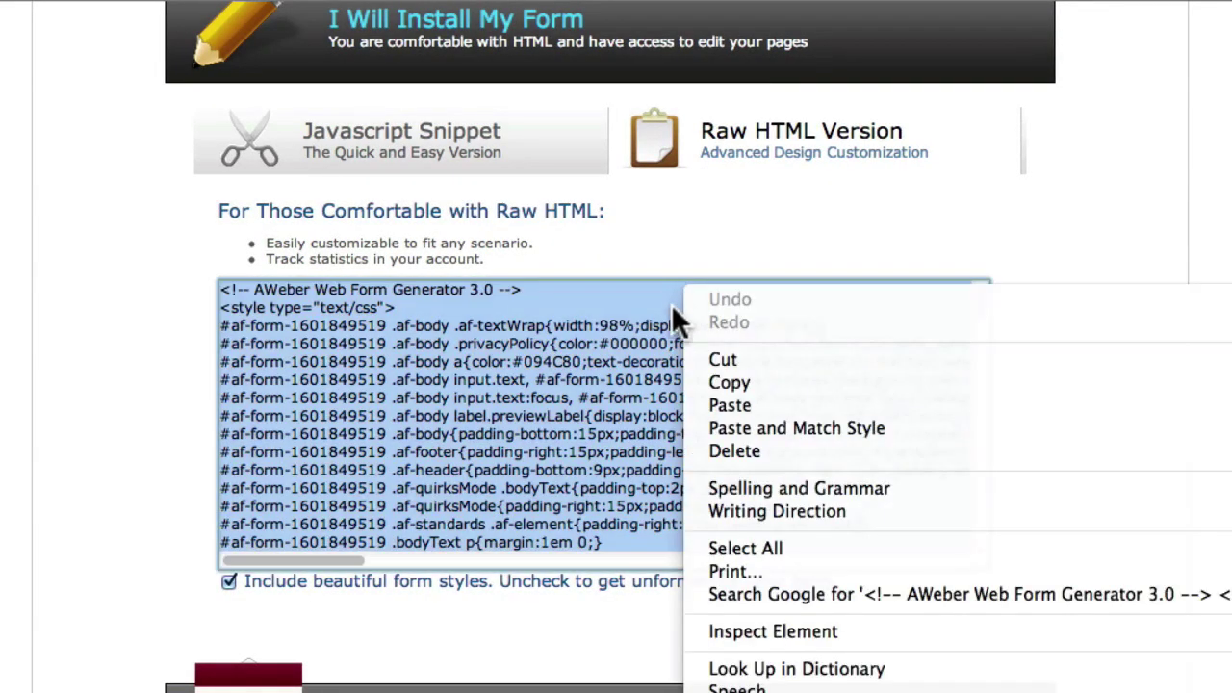
click(690, 385)
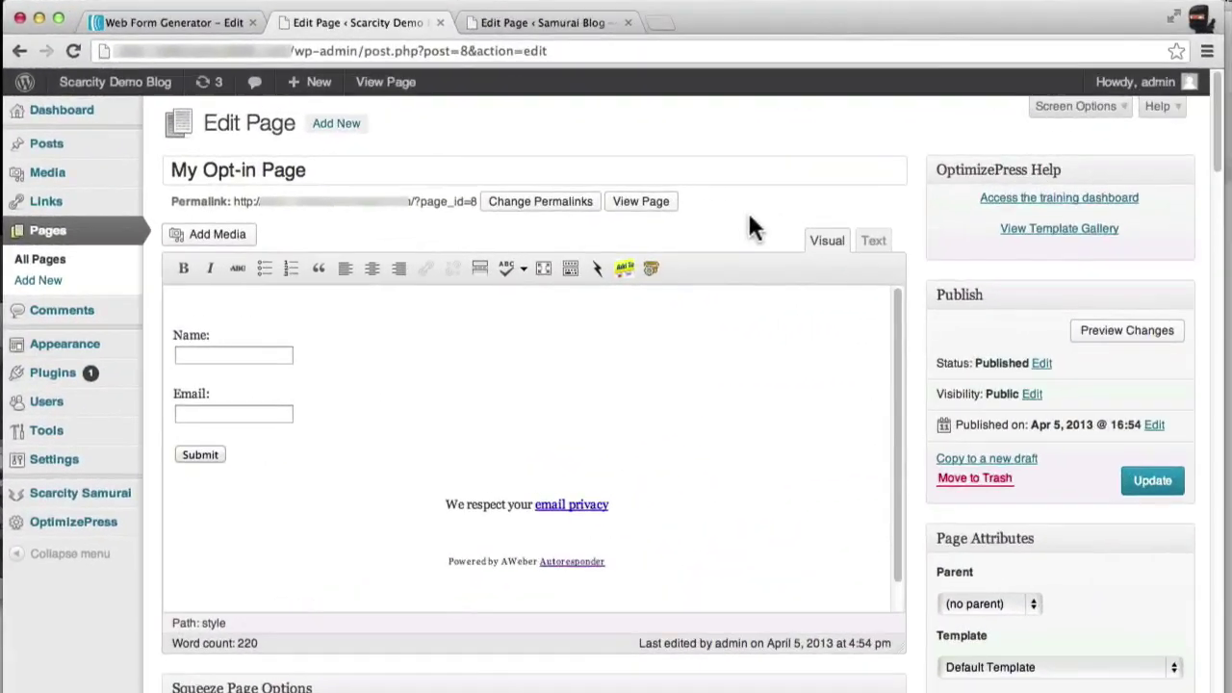
- Clear all existing code from My Opt-in Page in the Text editor view
click(876, 243)
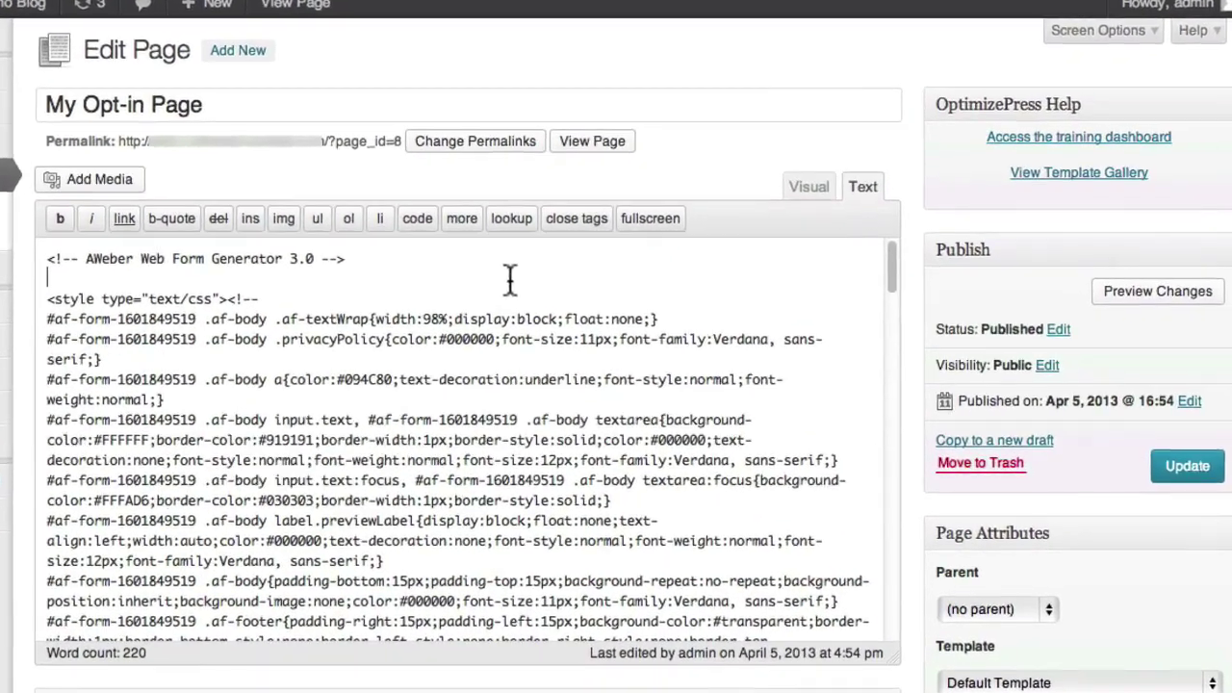
right_click(560, 332)
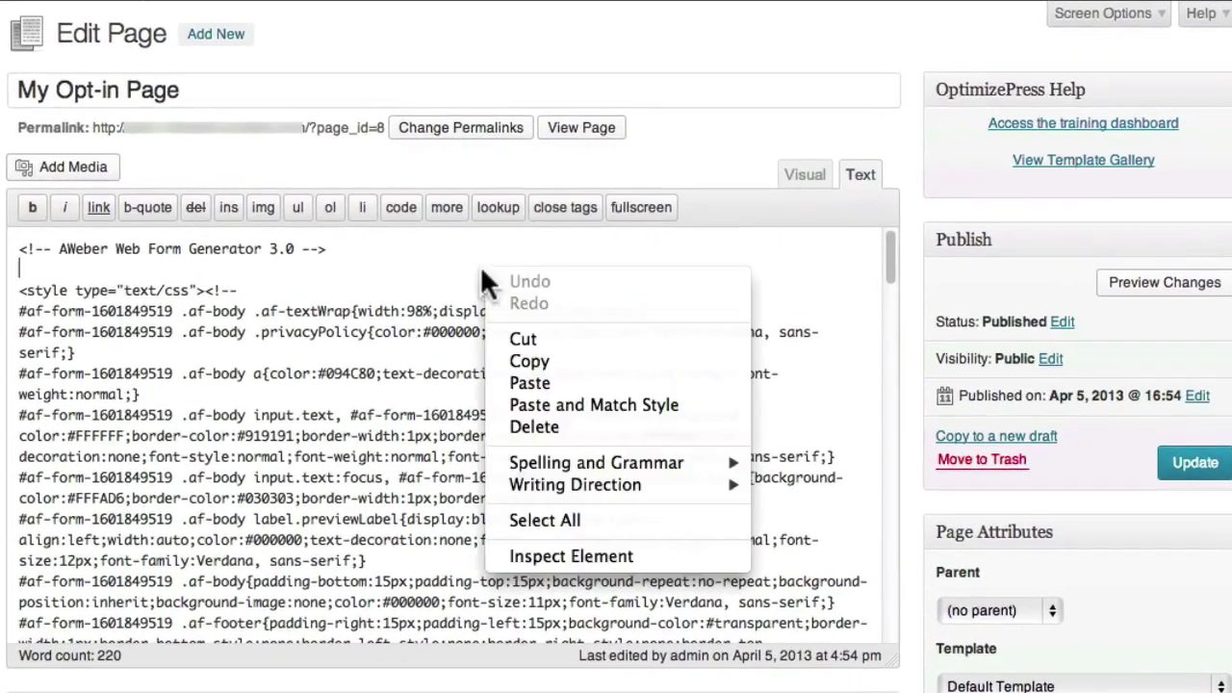
click(496, 520)
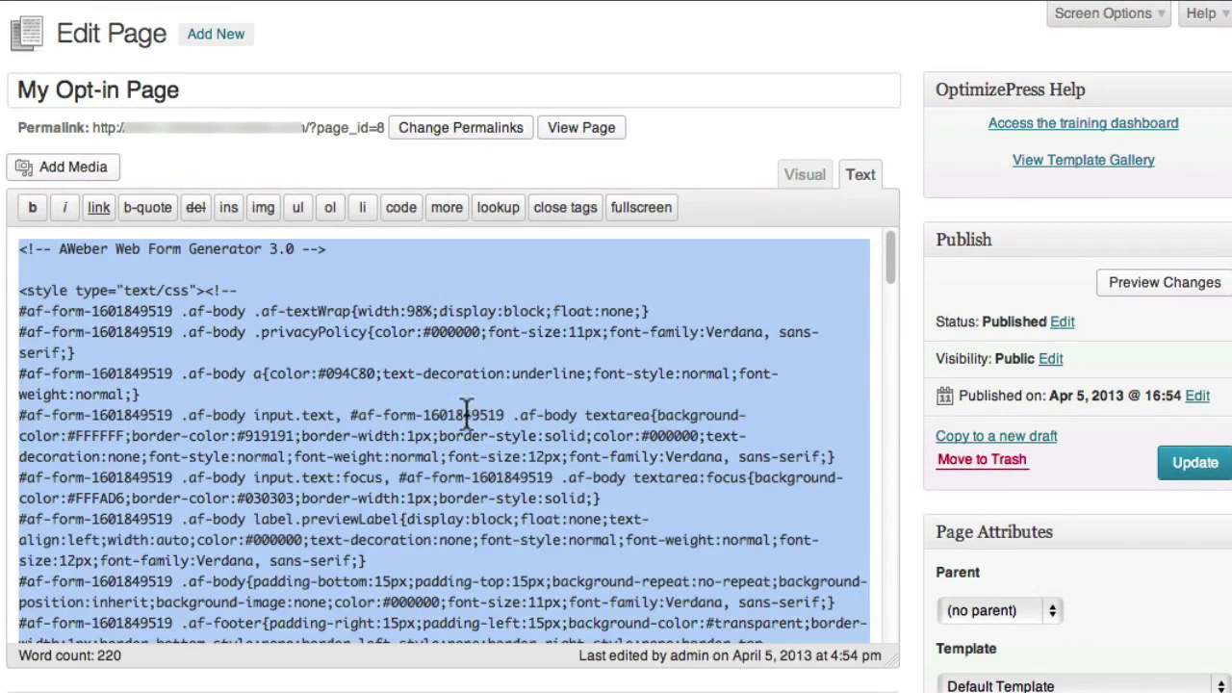
right_click(418, 269)
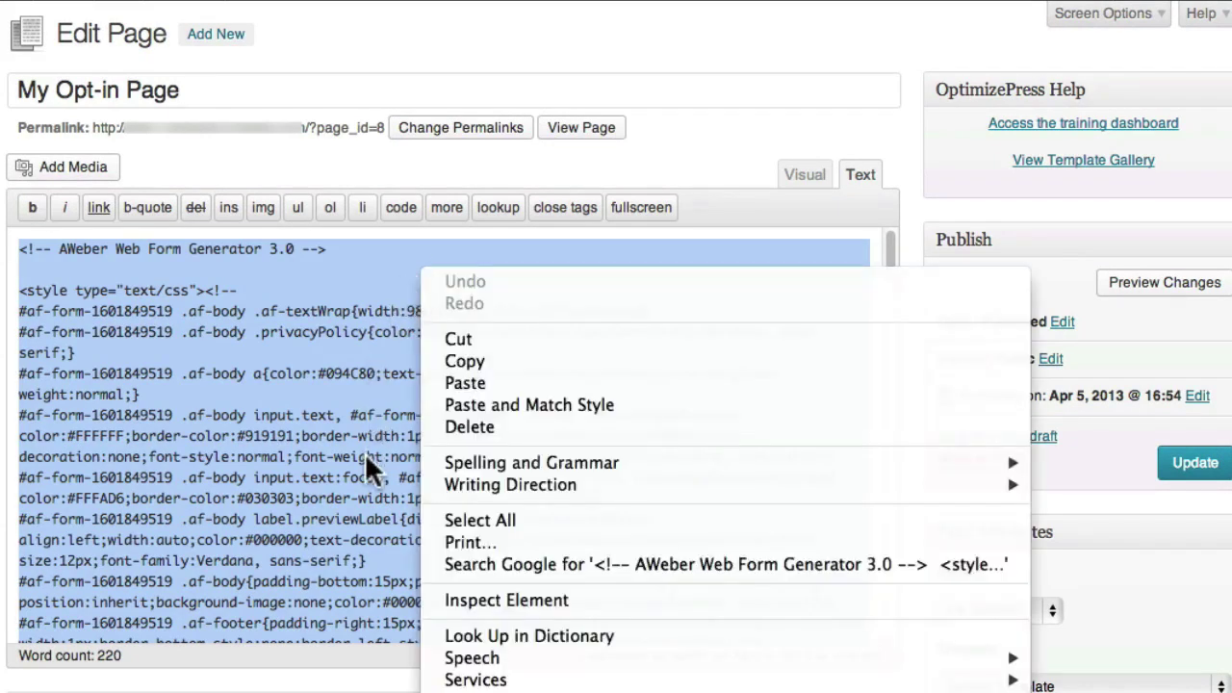
click(469, 427)
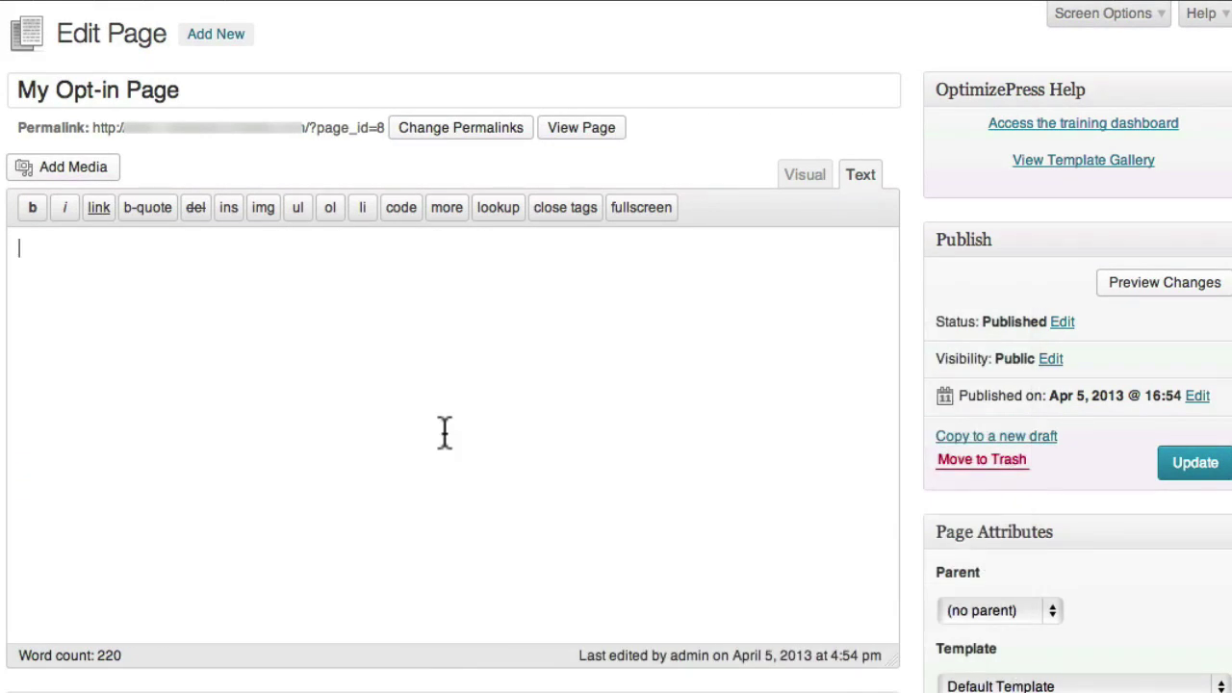
- Paste in the AWeber form HTML, update the page, and go to the Scarcity Samurai dashboard
right_click(304, 283)
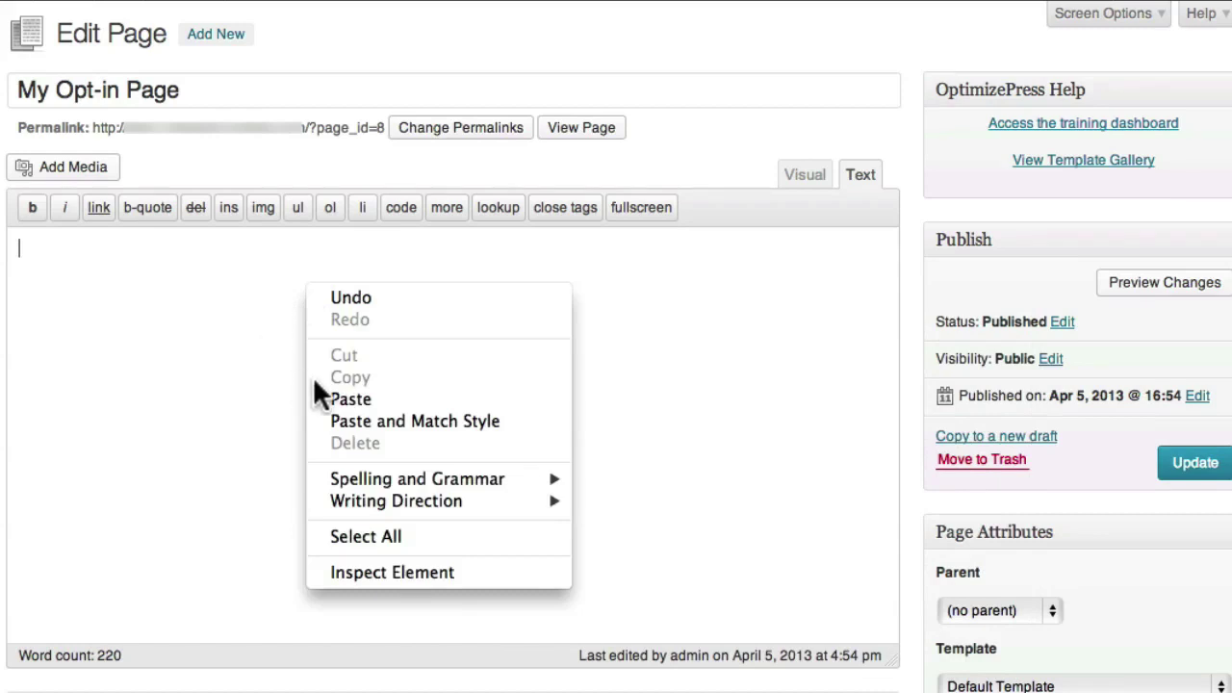
click(326, 390)
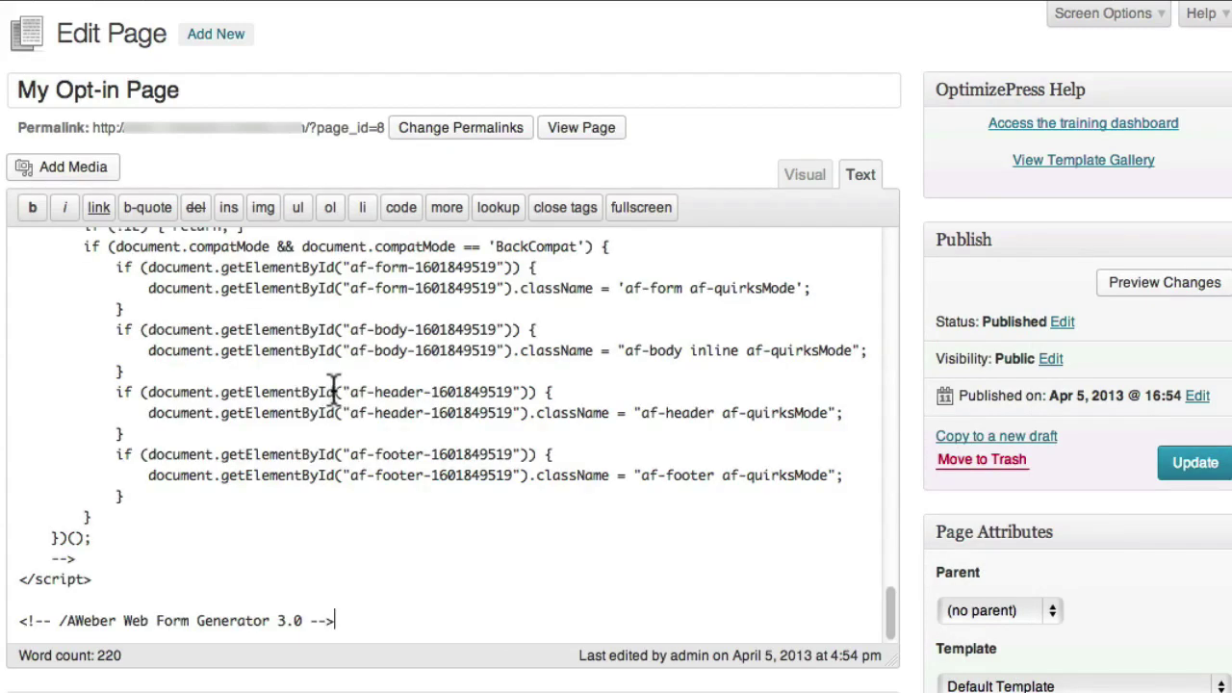
click(1215, 464)
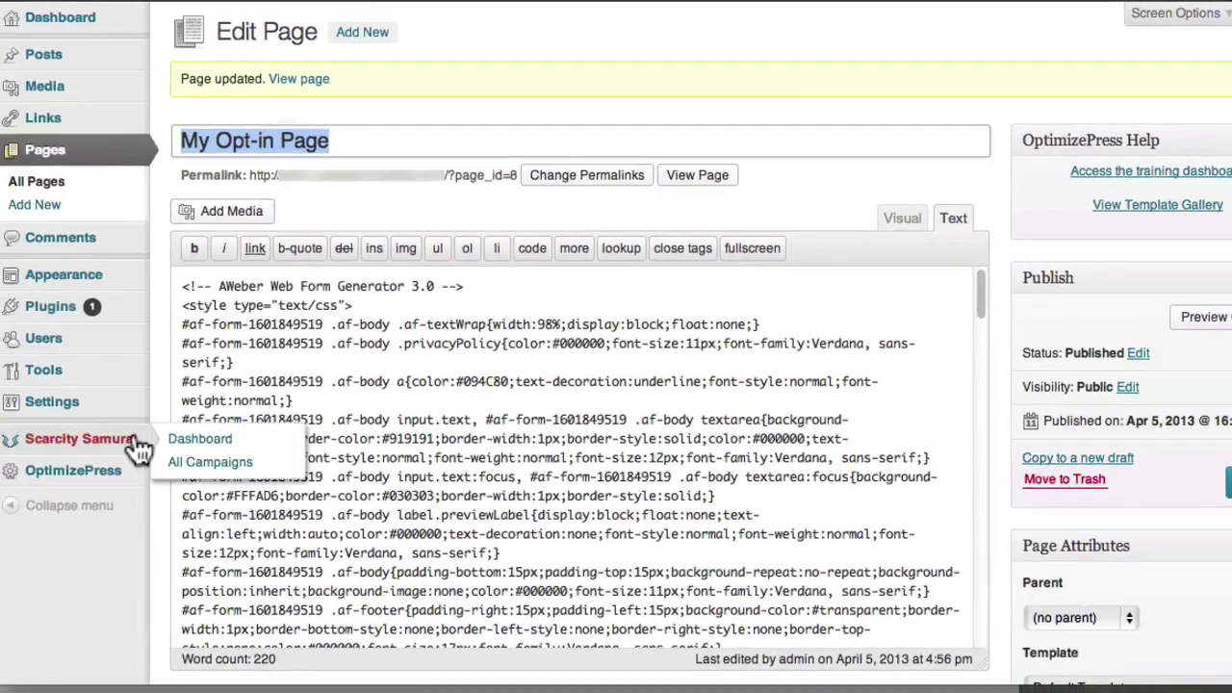
click(125, 441)
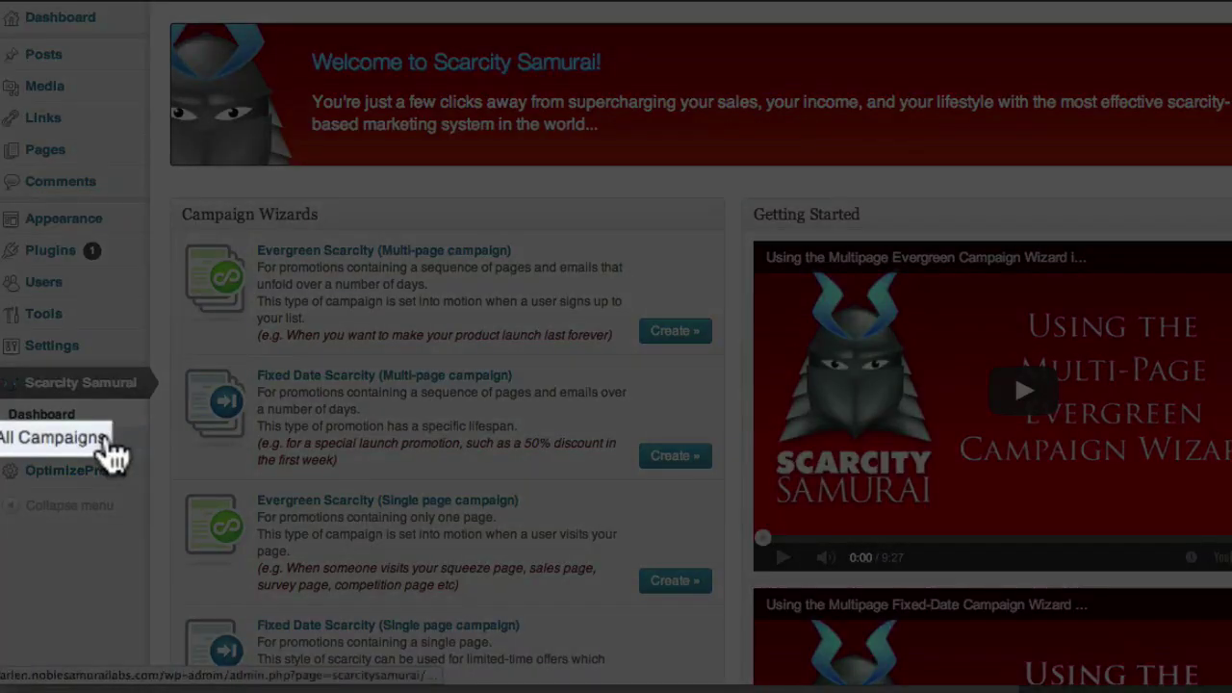
- Open the My Evergreen Funnel campaign from the All Campaigns list
click(108, 443)
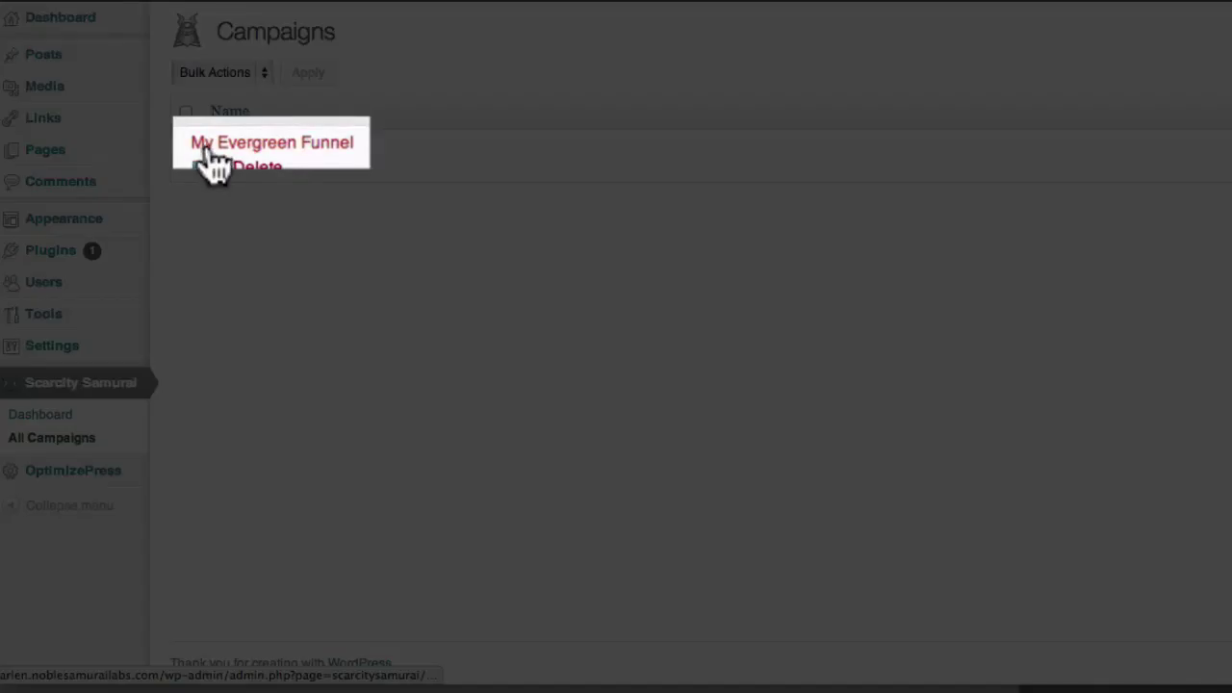
click(214, 143)
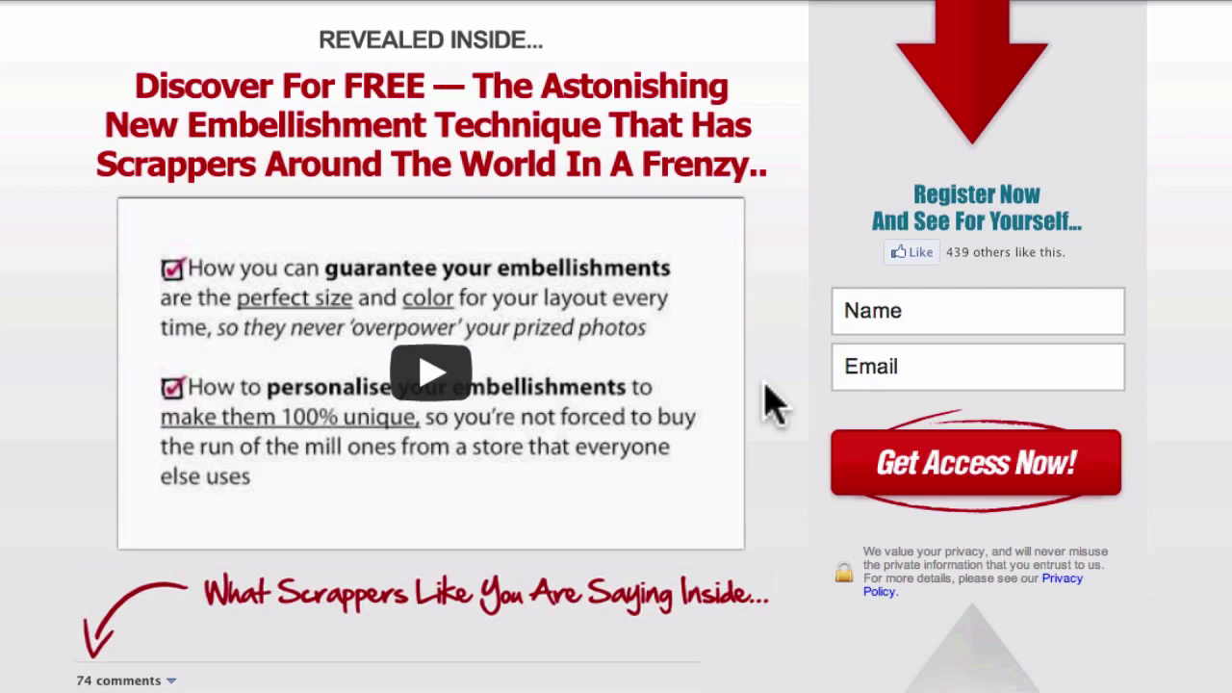
- Submit a test signup with a first name and e-mail address via Get Access Now!
click(855, 311)
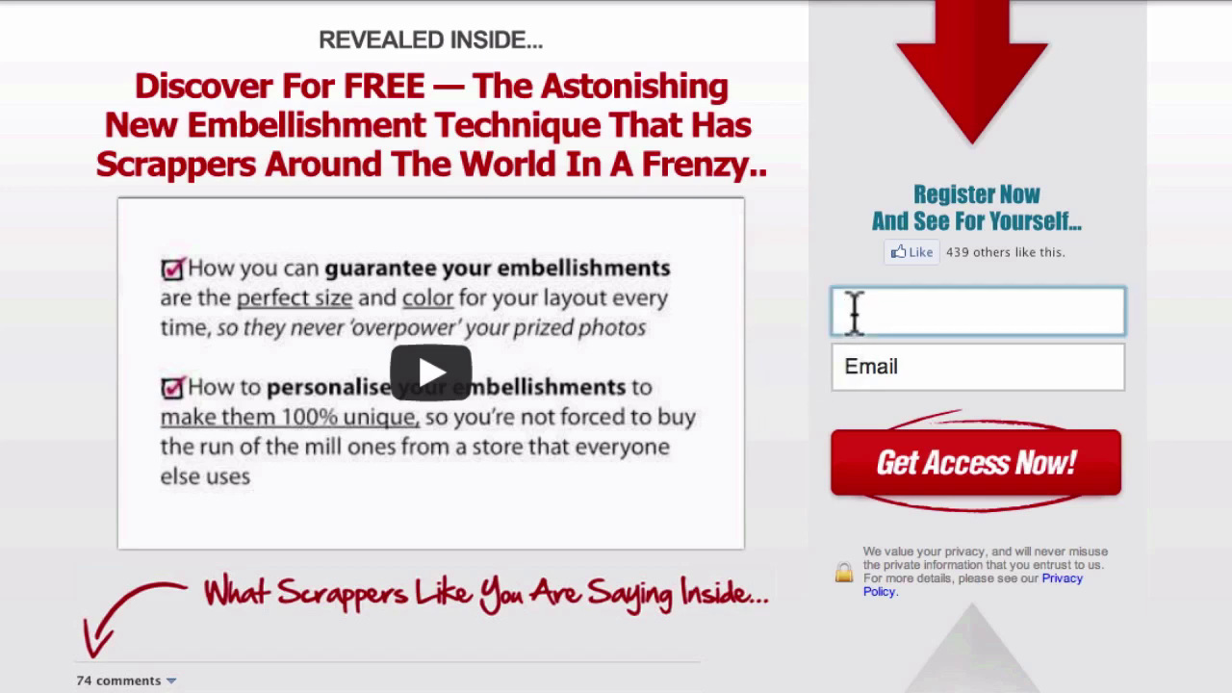
text(Ben)
key(Tab)
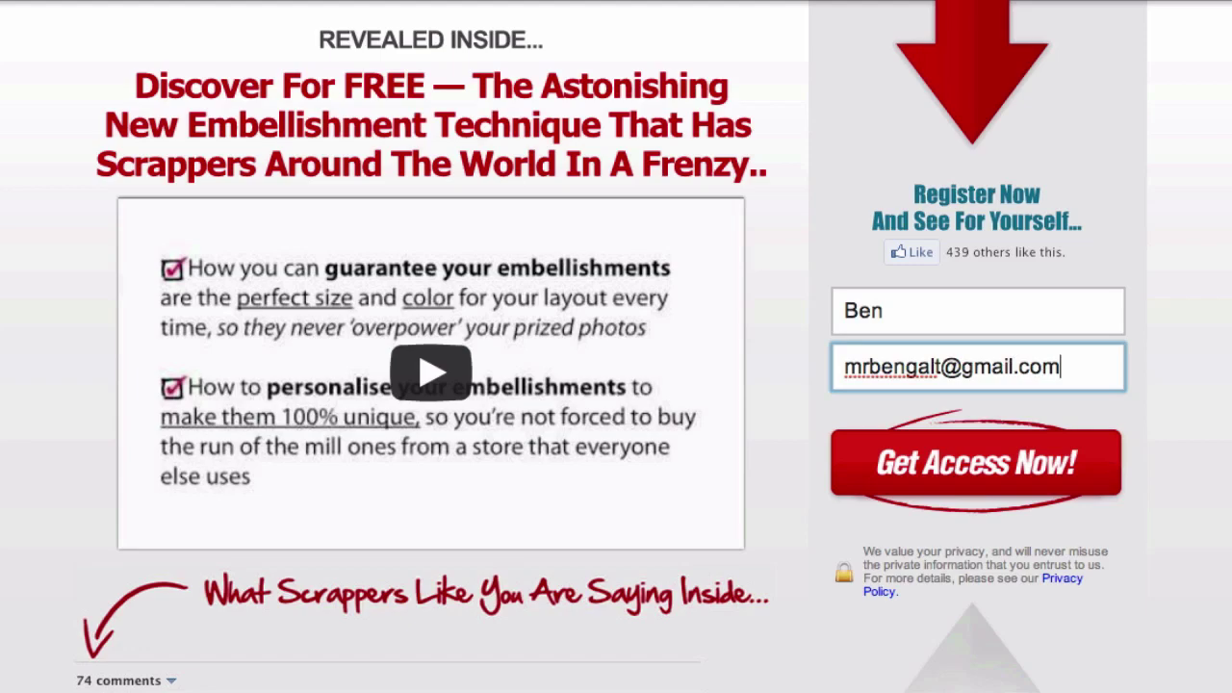
click(875, 460)
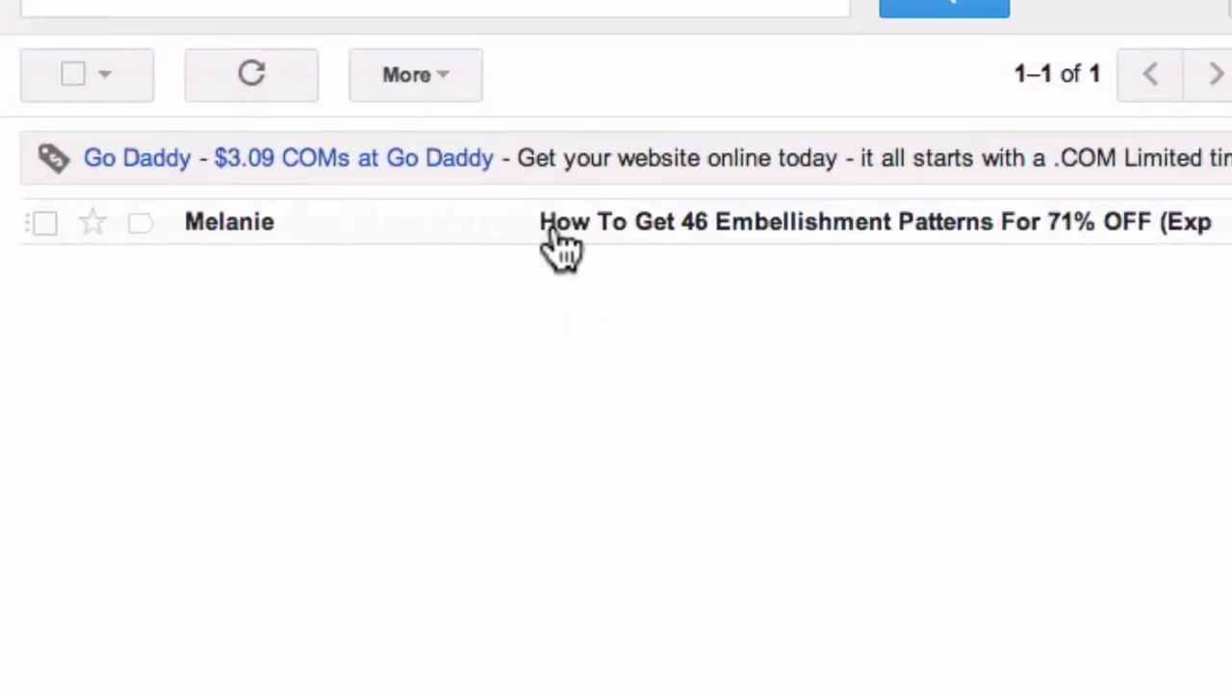
- Open the 46 Embellishment Patterns email and follow its 'something VERY Special' link to the sales page
click(563, 245)
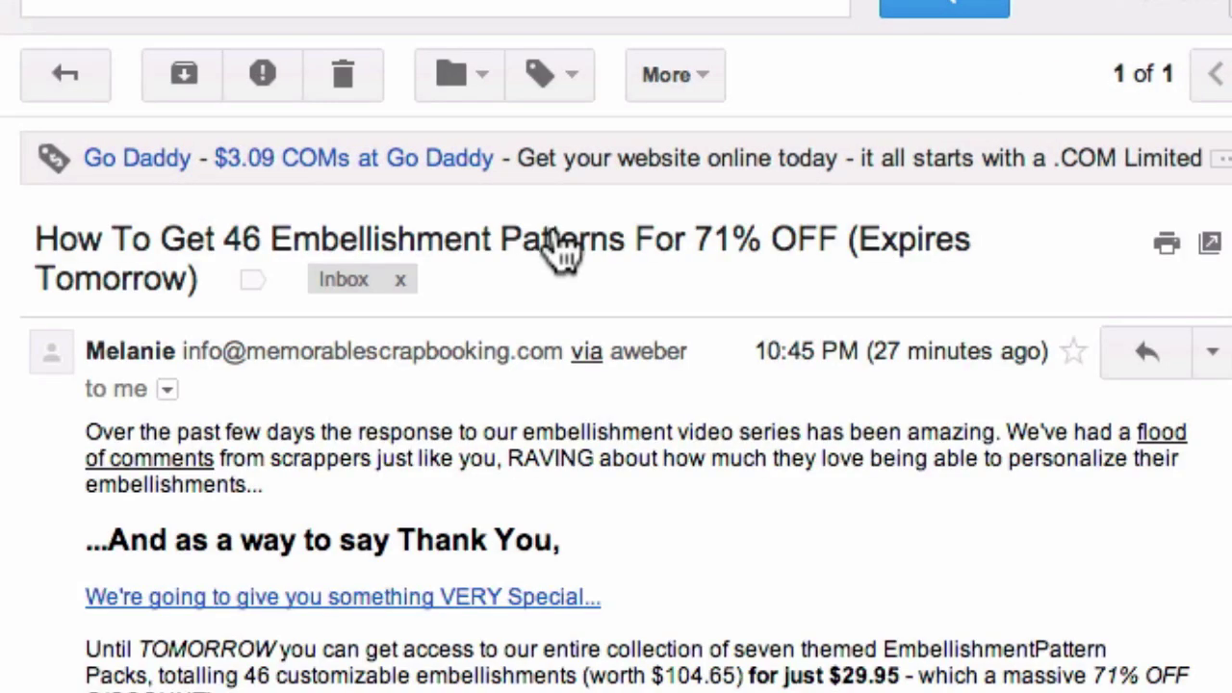
scroll(549, 495, down, 2)
scroll(548, 496, down, 1)
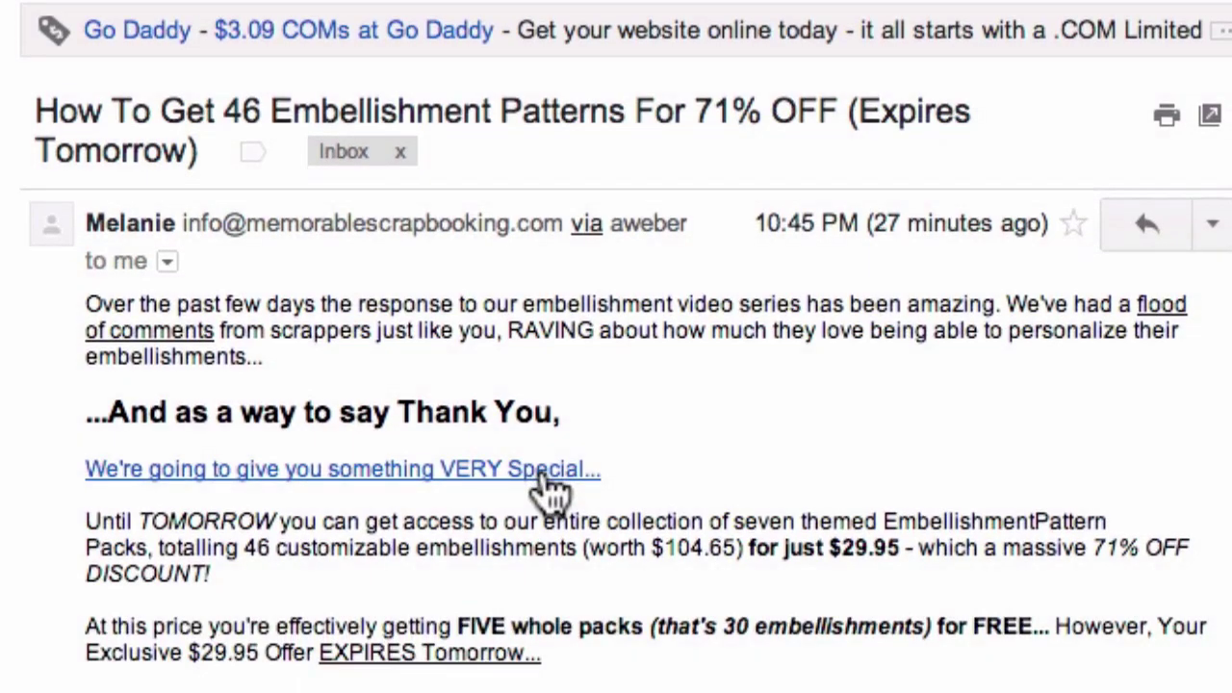
click(544, 474)
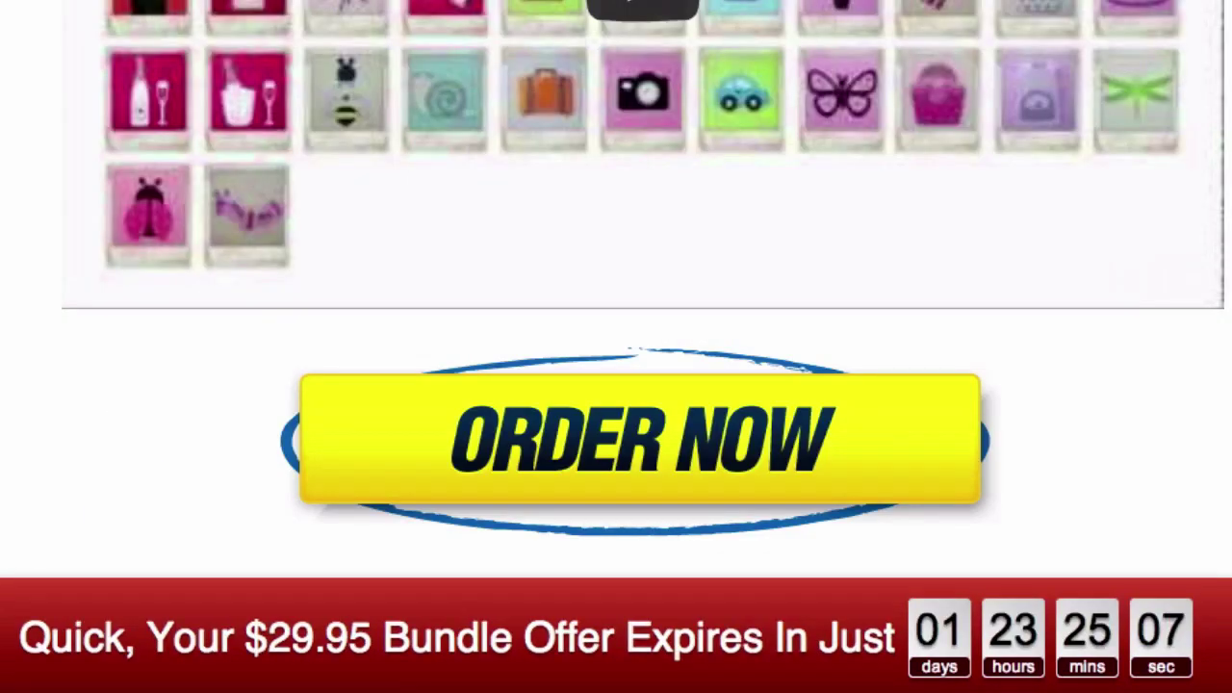